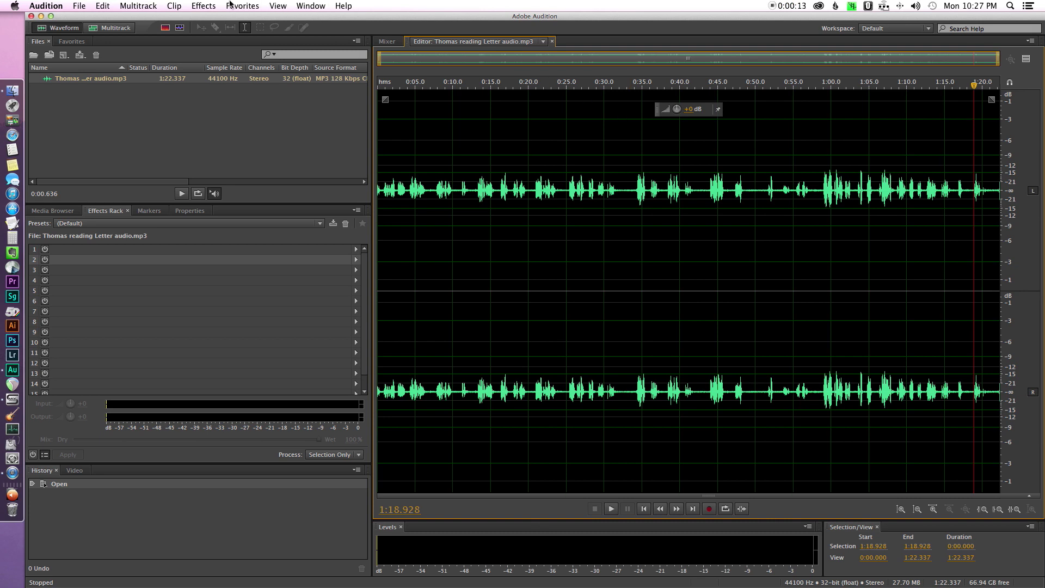
Step: Browse the Noise Reduction / Restoration effects, then bring up the waveform's context menu
{"action": "left_click", "coordinate": [205, 5]}
{"action": "mouse_move", "coordinate": [267, 185]}
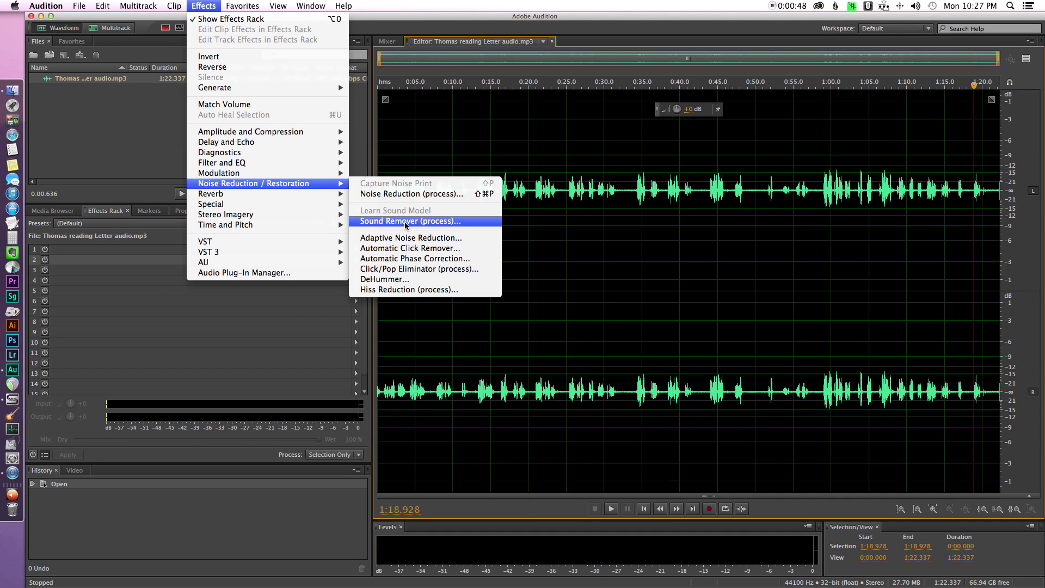
{"action": "left_click", "coordinate": [892, 136]}
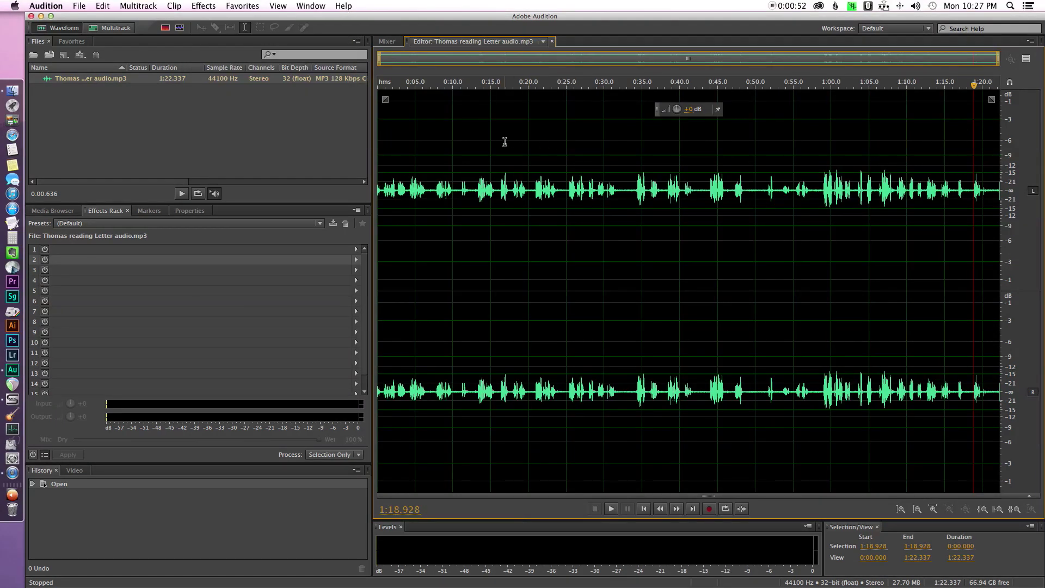
{"action": "right_click", "coordinate": [505, 143]}
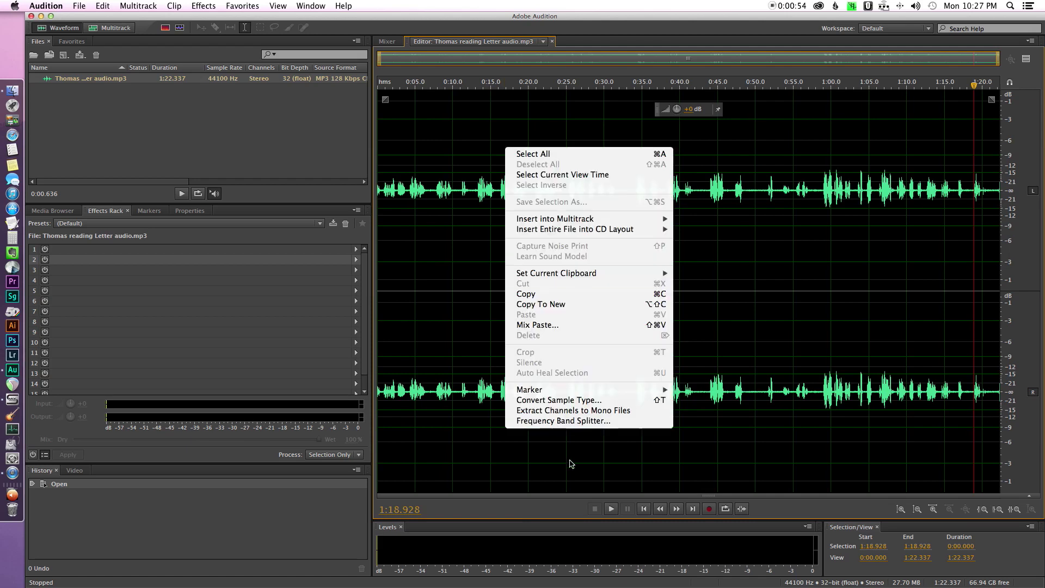
Step: Extract the channels to mono files and normalize all of the R_1 file to -0.1 dB
{"action": "left_click", "coordinate": [578, 412]}
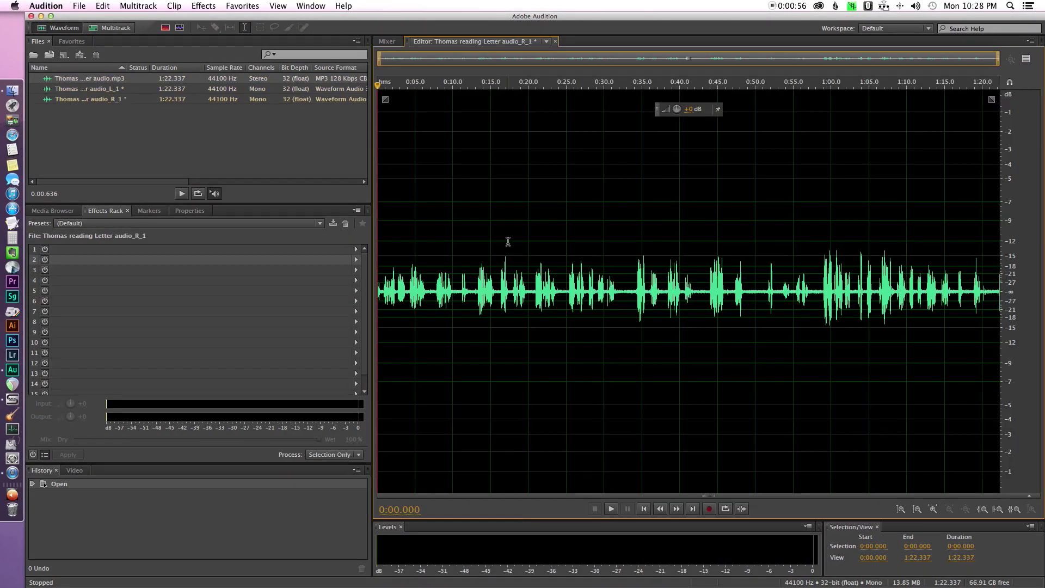
{"action": "left_click", "coordinate": [459, 195]}
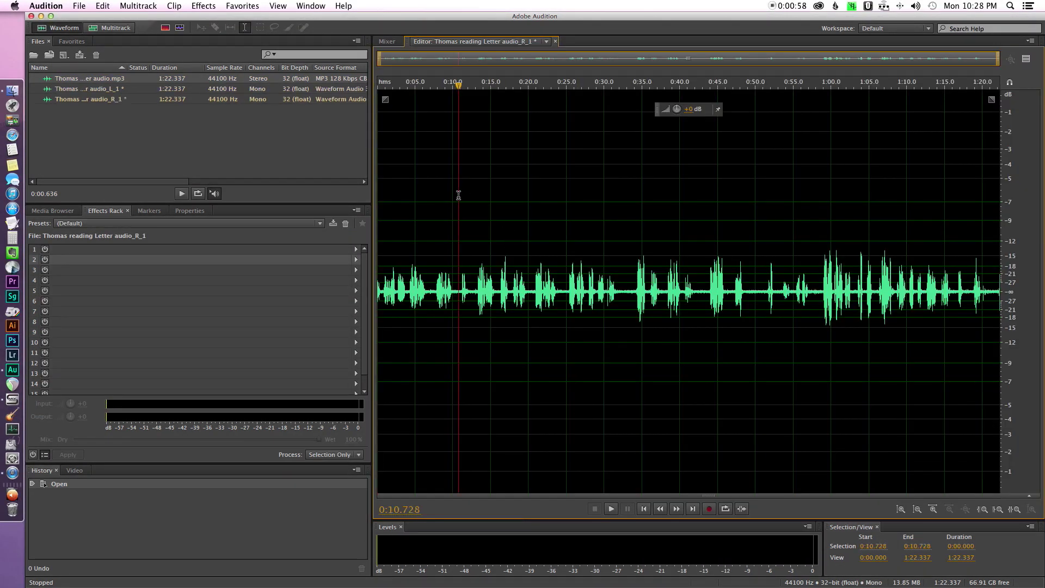
{"action": "key", "text": "super+a"}
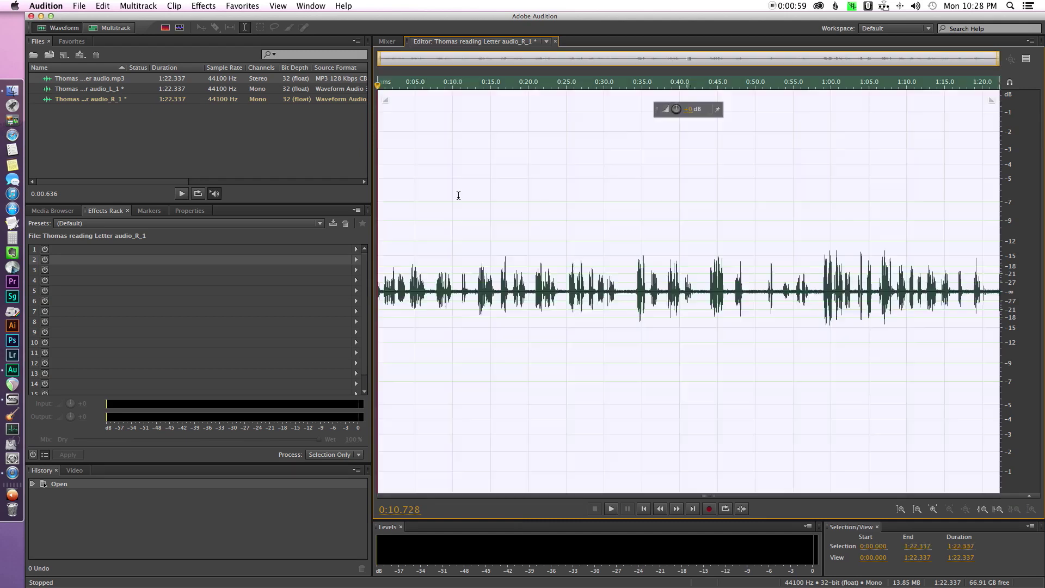
{"action": "left_click", "coordinate": [255, 6]}
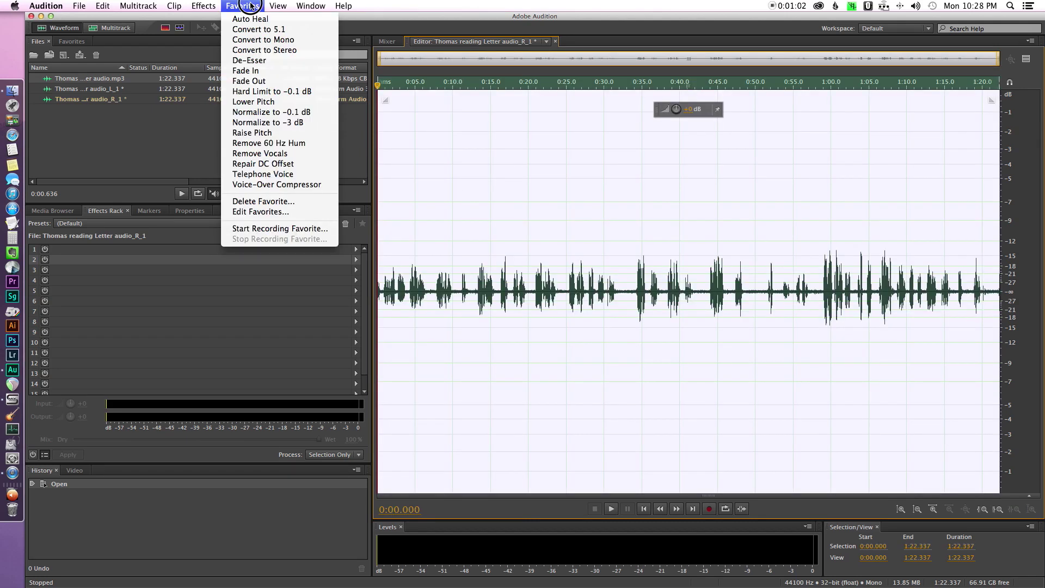
{"action": "left_click", "coordinate": [287, 113]}
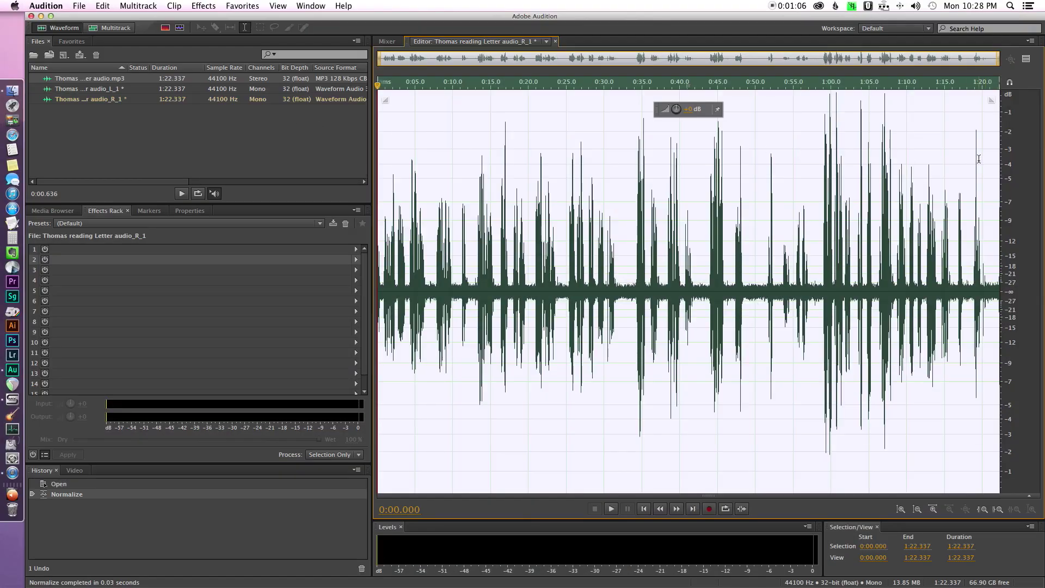
{"action": "left_click", "coordinate": [971, 84]}
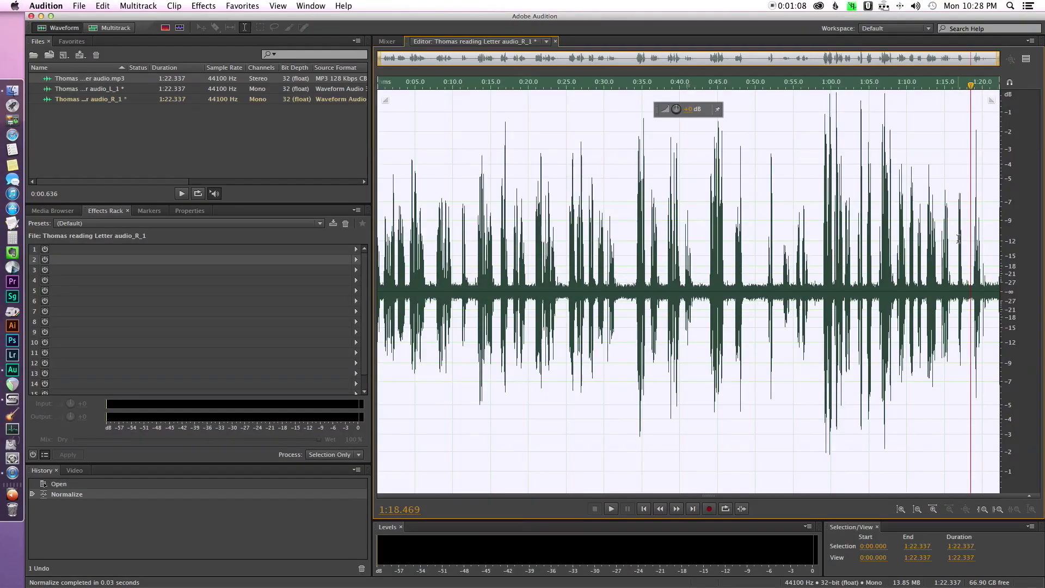
Step: Zoom into the end of the file and listen to the final speech
{"action": "scroll", "coordinate": [960, 240], "scroll_direction": "up", "scroll_amount": 10}
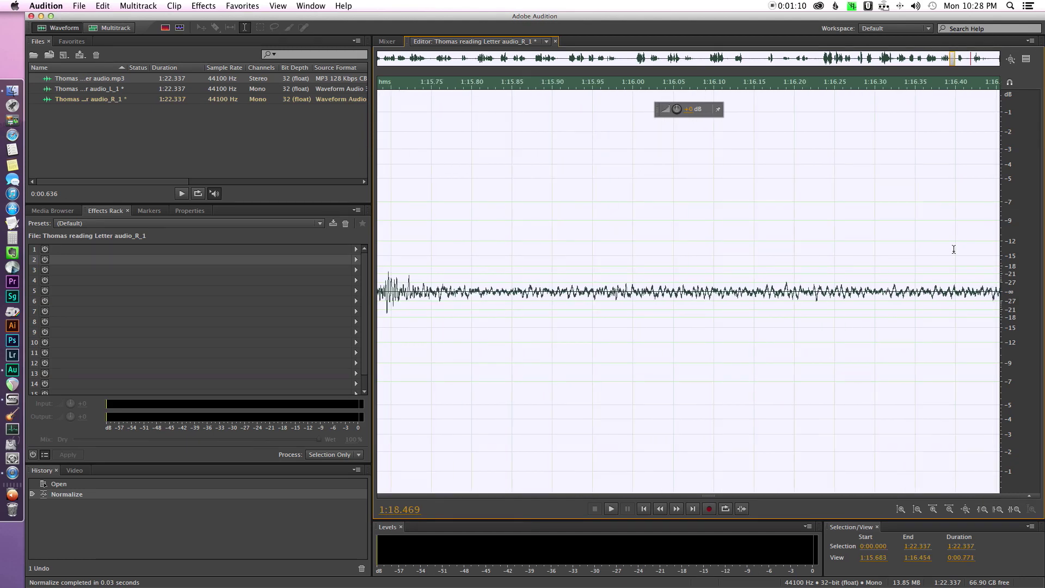
{"action": "scroll", "coordinate": [953, 249], "scroll_direction": "down", "scroll_amount": 2}
{"action": "left_click_drag", "start_coordinate": [967, 60], "coordinate": [979, 59]}
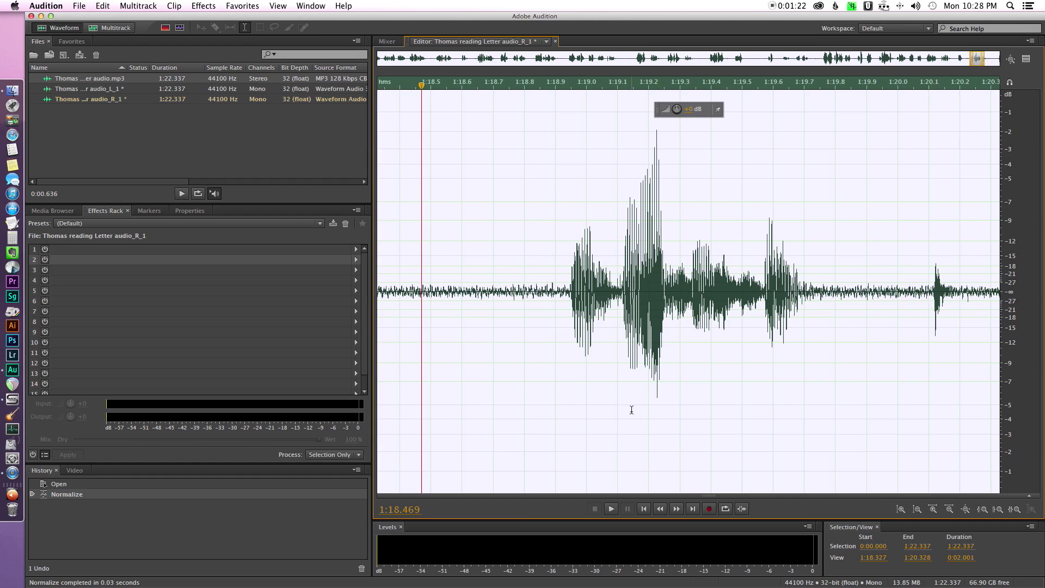
{"action": "key", "text": "space"}
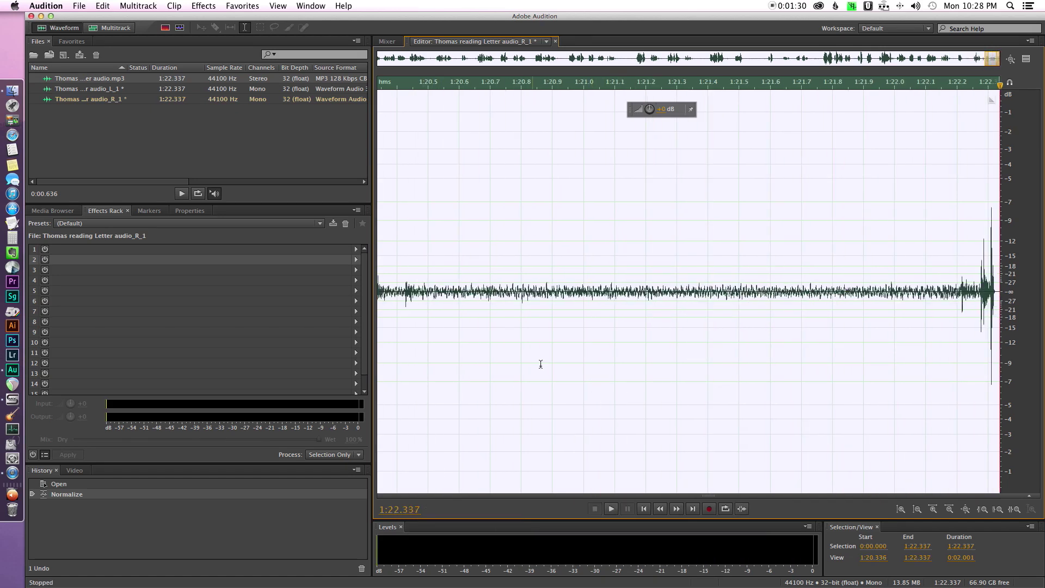
Step: Select the quiet noise tail from 1:19.801 to the end at 1:22.337
{"action": "scroll", "coordinate": [575, 343], "scroll_direction": "down", "scroll_amount": 3}
{"action": "scroll", "coordinate": [575, 344], "scroll_direction": "down", "scroll_amount": 4}
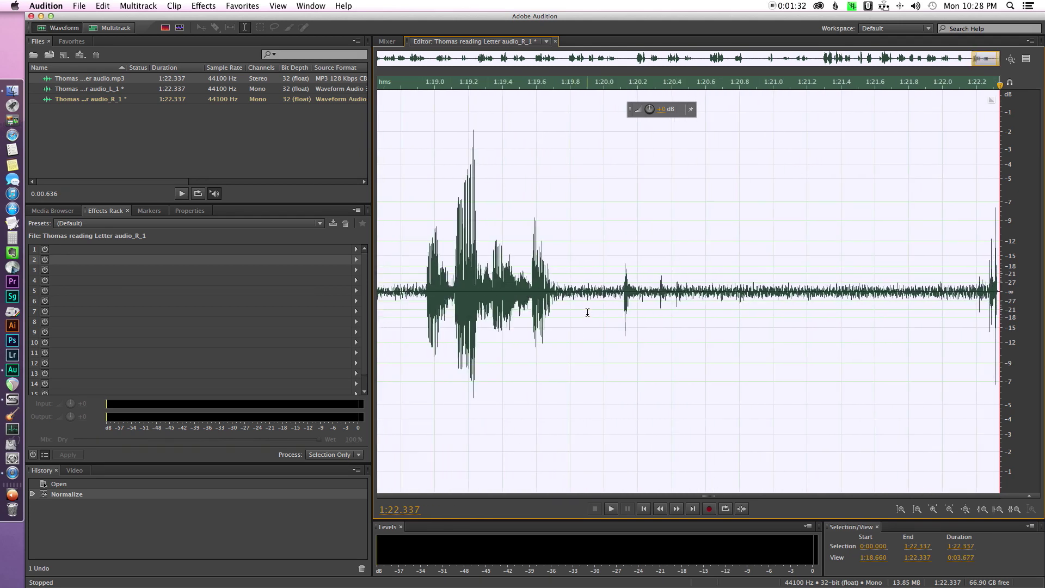
{"action": "left_click_drag", "start_coordinate": [572, 308], "coordinate": [1006, 278]}
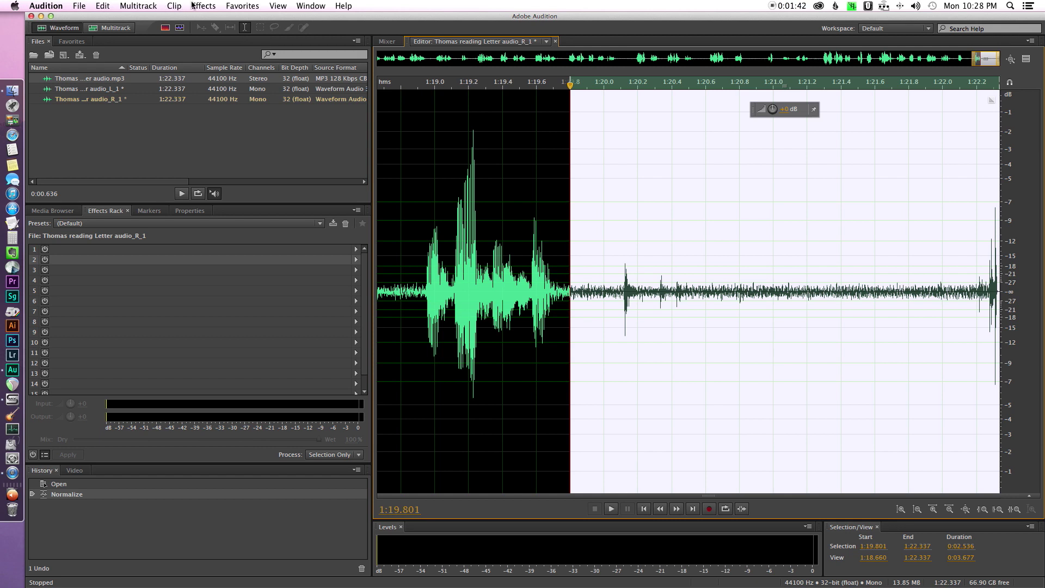
{"action": "left_click", "coordinate": [203, 5]}
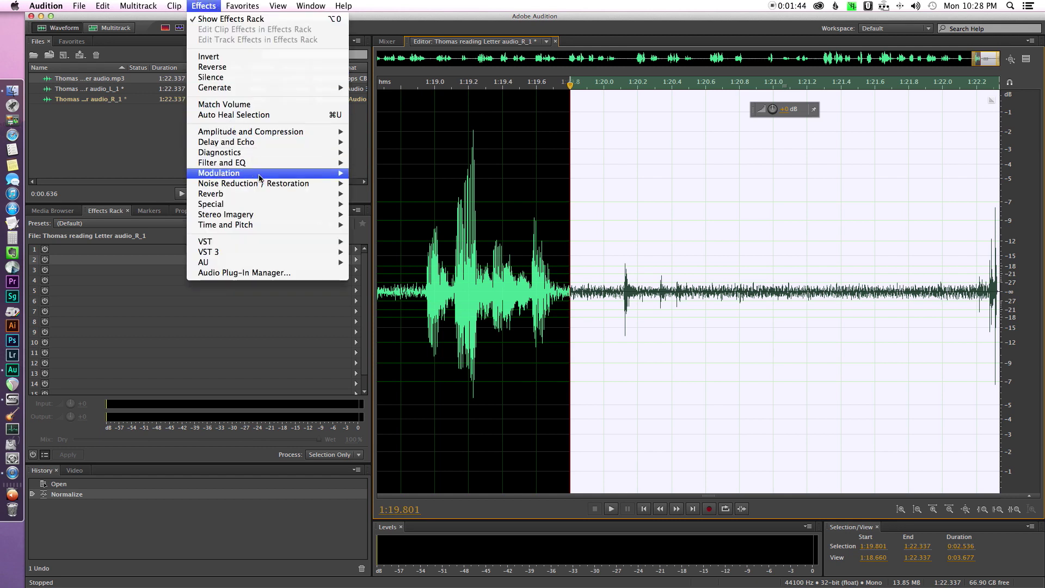
Step: Learn a noise sound model from the selected tail, then clear the selection
{"action": "mouse_move", "coordinate": [267, 185]}
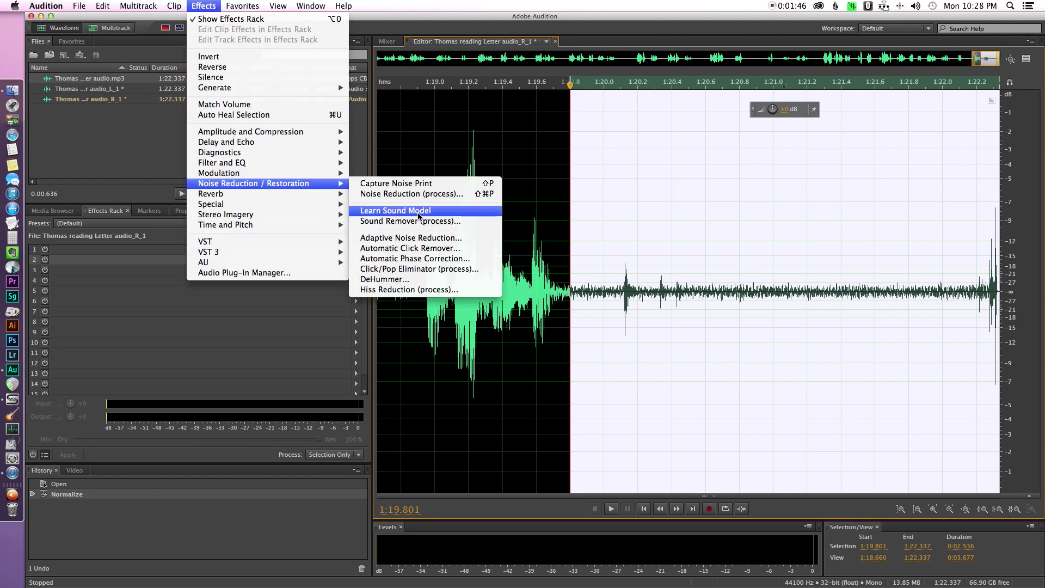
{"action": "left_click", "coordinate": [436, 212]}
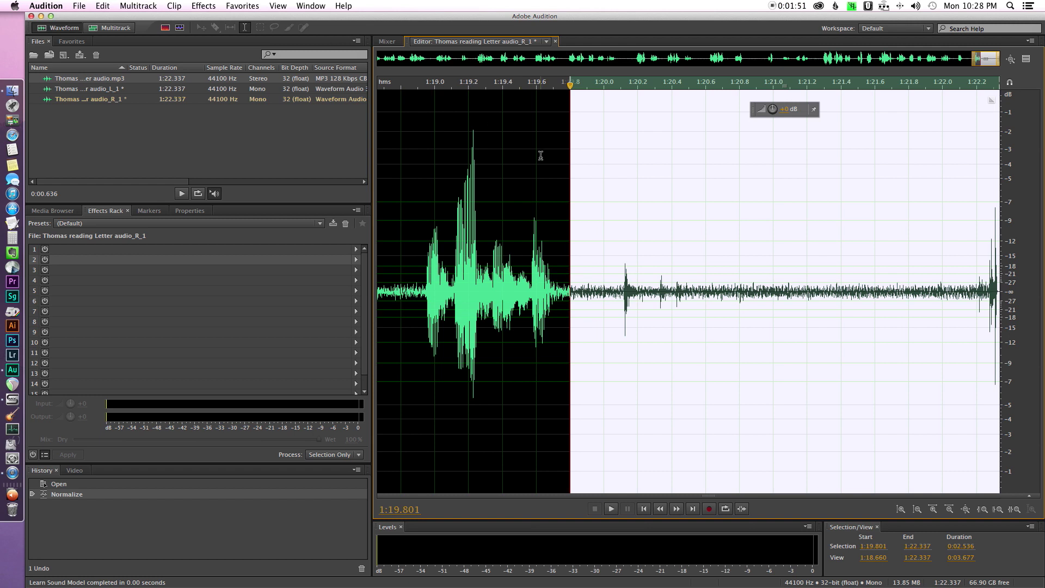
{"action": "left_click", "coordinate": [556, 165]}
Step: Open the Sound Remover effect from Noise Reduction / Restoration
{"action": "left_click", "coordinate": [204, 6]}
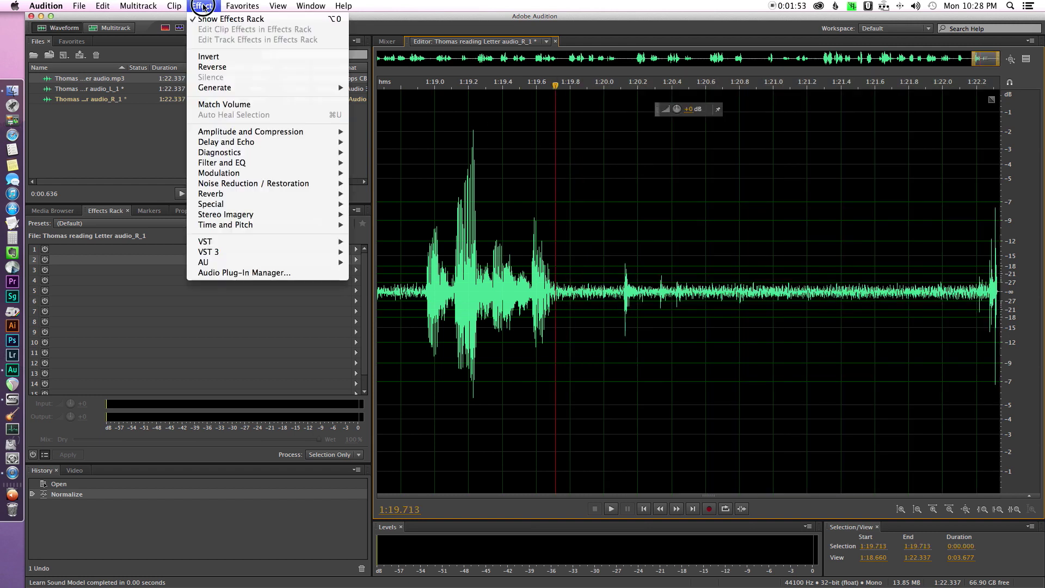
{"action": "mouse_move", "coordinate": [254, 185]}
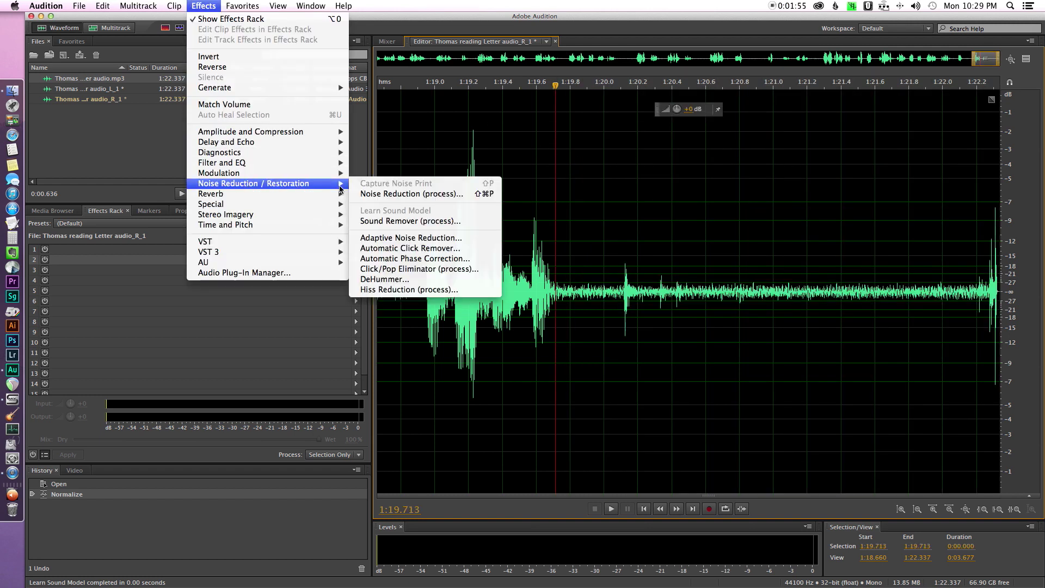
{"action": "left_click", "coordinate": [429, 222]}
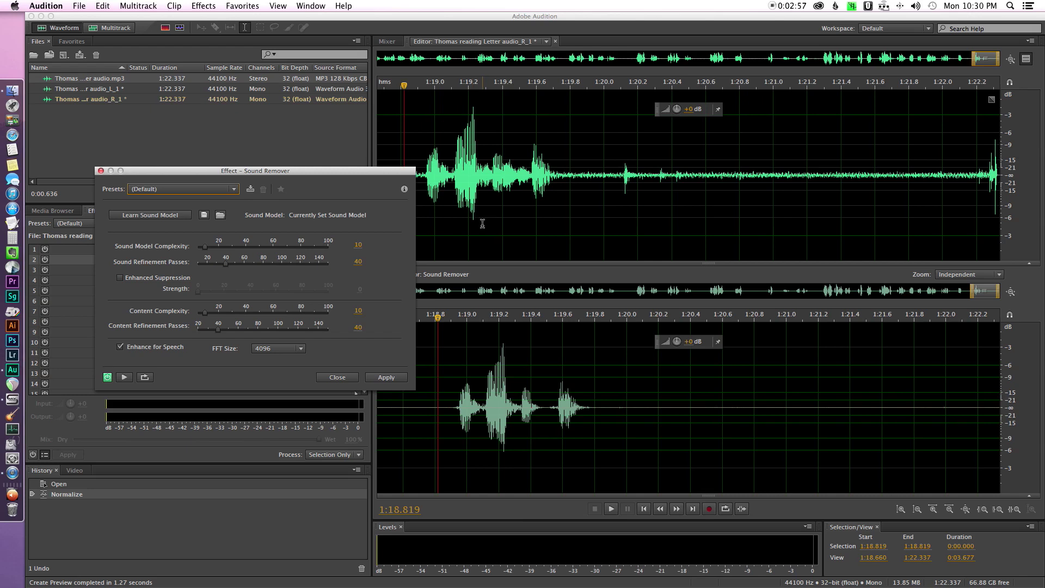
Step: Preview the default Sound Remover result and return the playhead to 1:18.760
{"action": "key", "text": "space"}
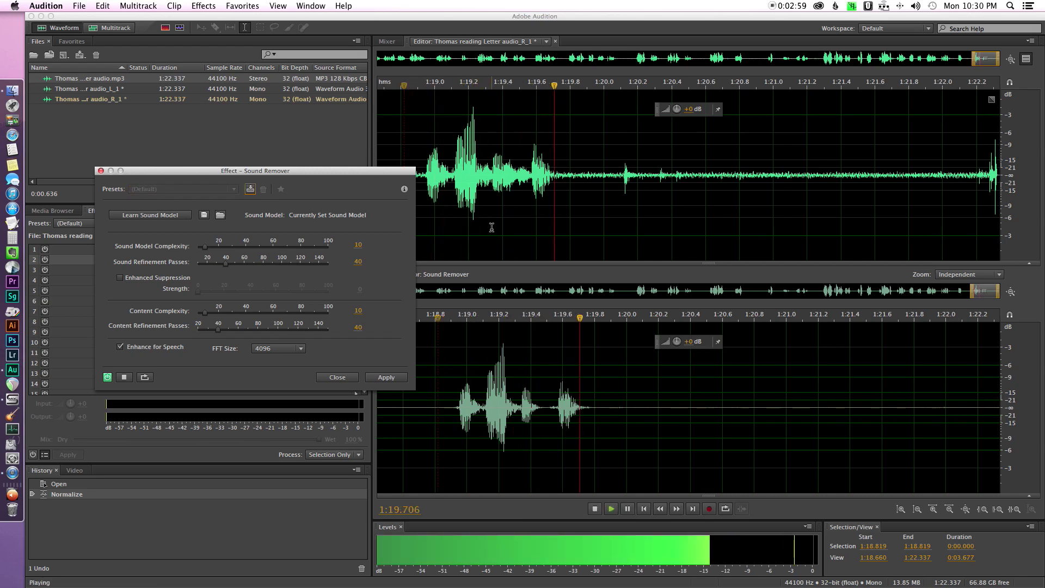
{"action": "key", "text": "space"}
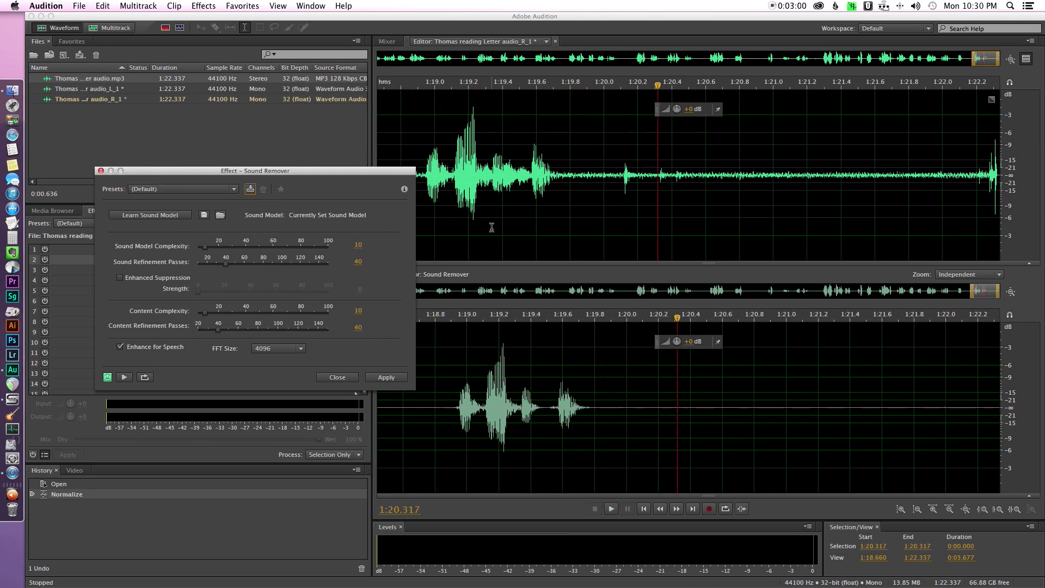
{"action": "left_click", "coordinate": [429, 318]}
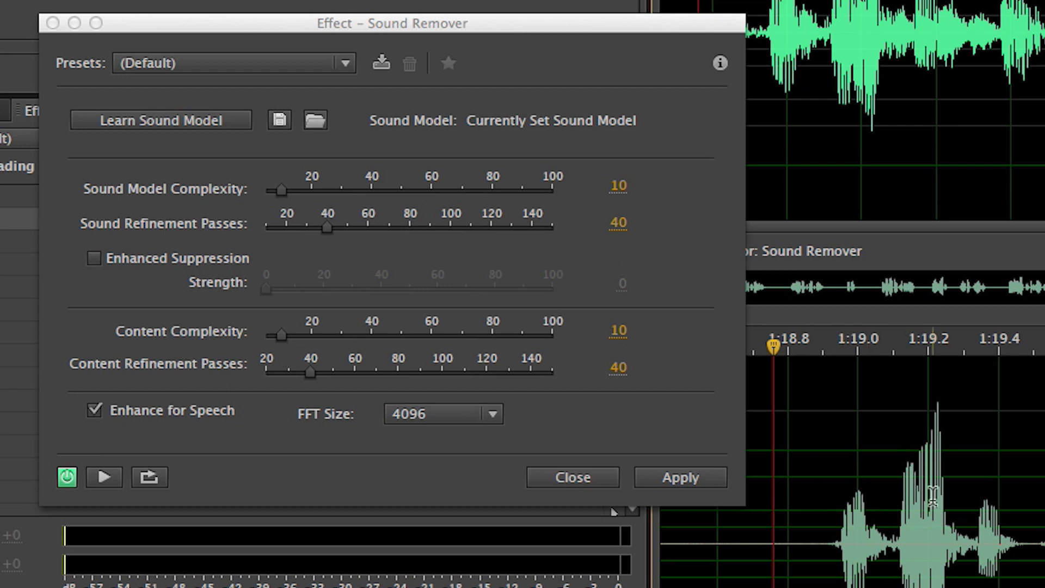
{"action": "left_click", "coordinate": [282, 335]}
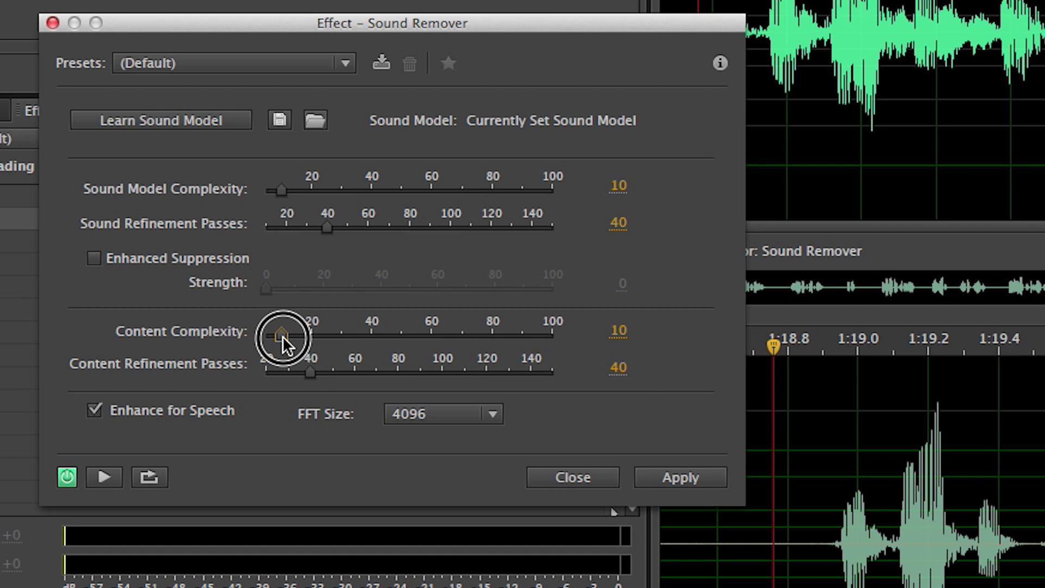
Step: Raise Content Complexity to about 30 and Content Refinement Passes to 100, then preview
{"action": "left_click_drag", "start_coordinate": [283, 335], "coordinate": [342, 345]}
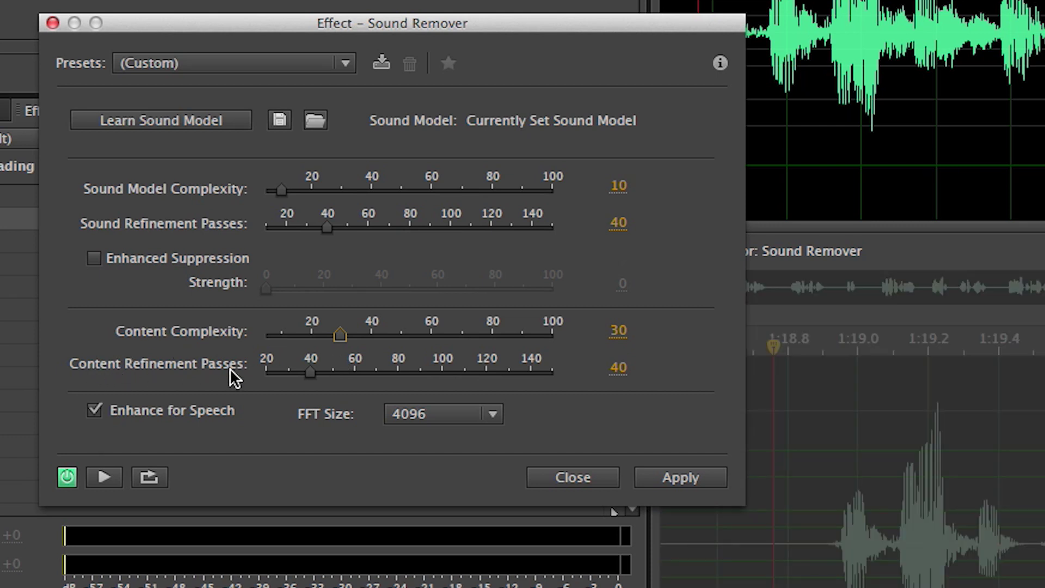
{"action": "left_click_drag", "start_coordinate": [310, 373], "coordinate": [444, 381]}
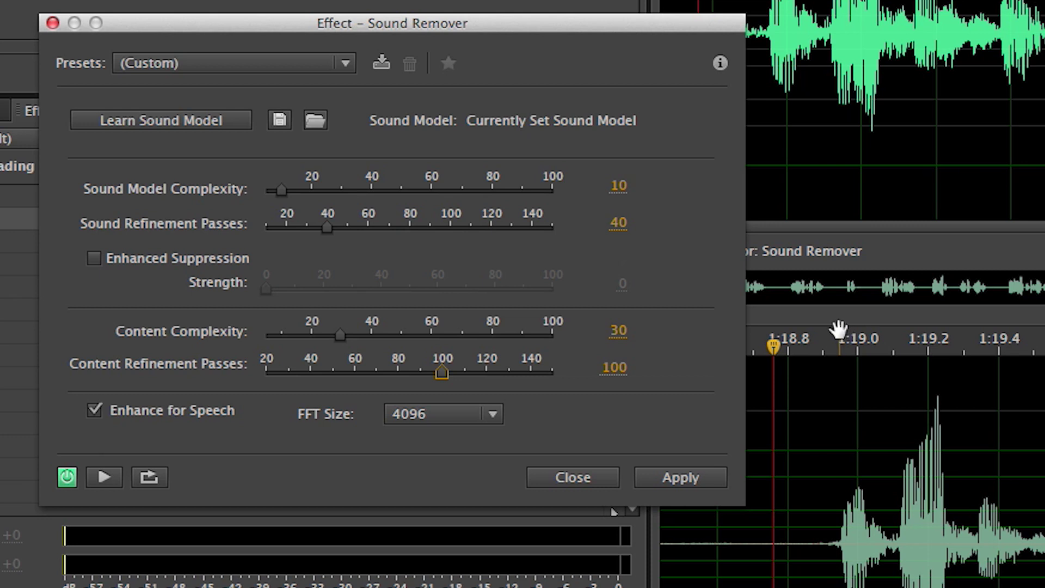
{"action": "key", "text": "space"}
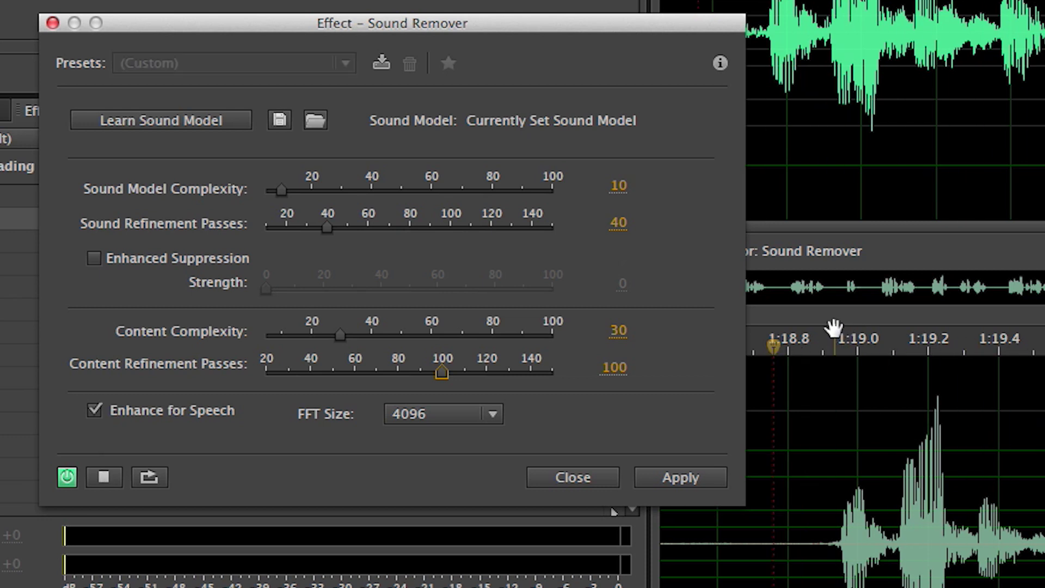
{"action": "key", "text": "space"}
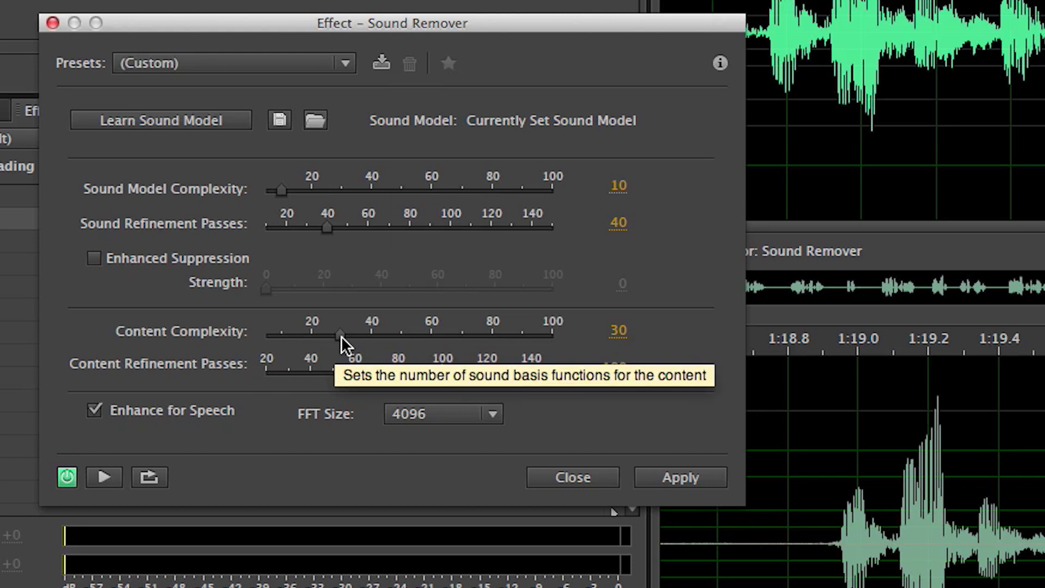
Step: Try Content Complexity at 60, settle on 40, and apply Sound Remover
{"action": "left_click_drag", "start_coordinate": [342, 335], "coordinate": [433, 342]}
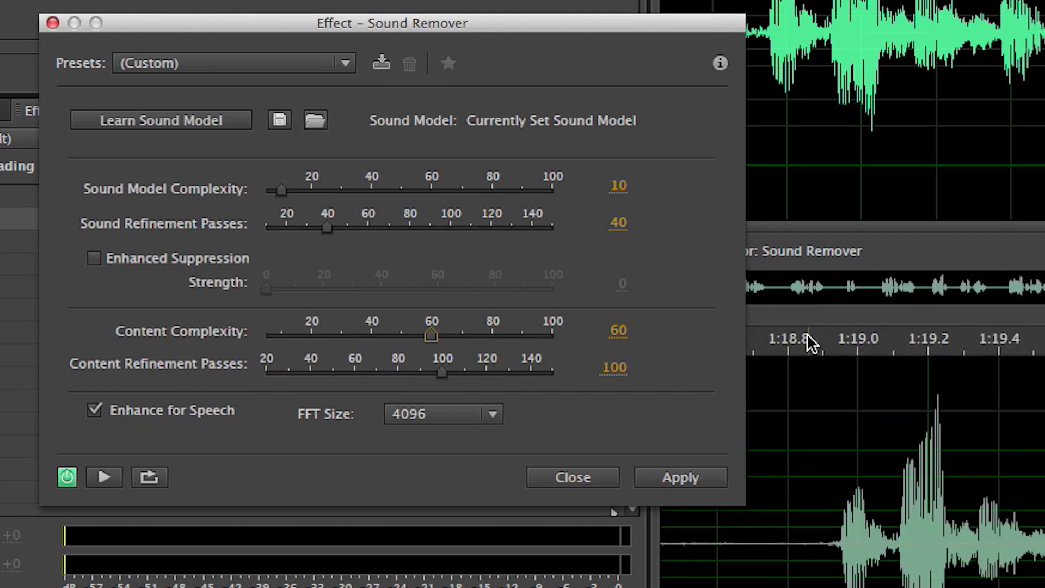
{"action": "key", "text": "space"}
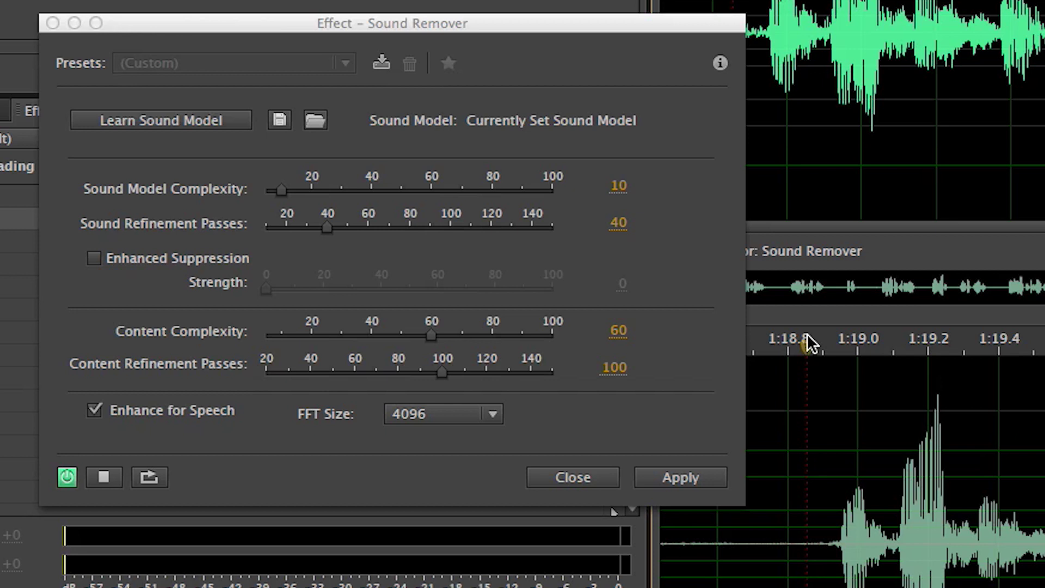
{"action": "key", "text": "space"}
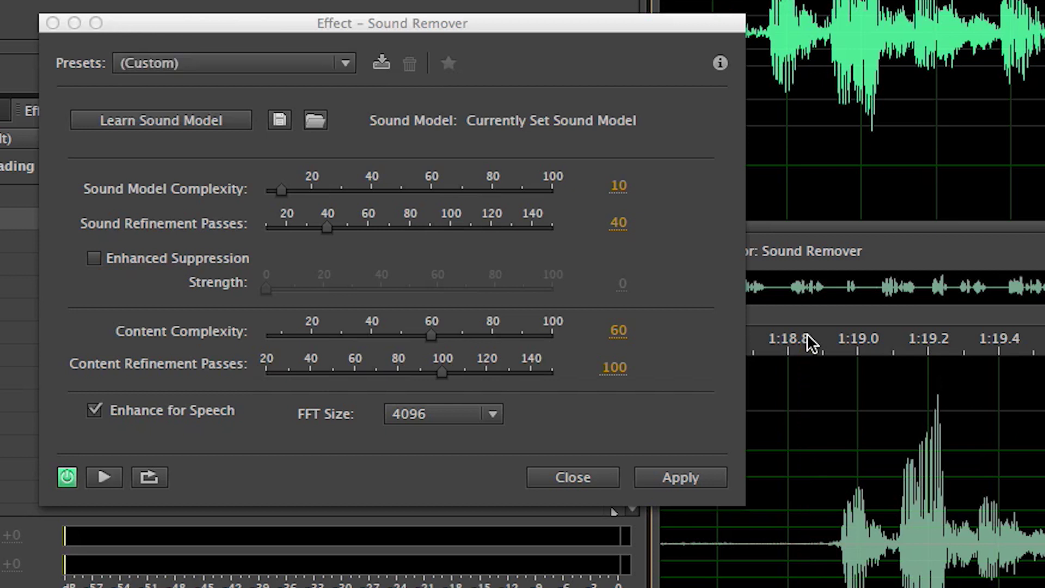
{"action": "left_click_drag", "start_coordinate": [431, 335], "coordinate": [341, 342]}
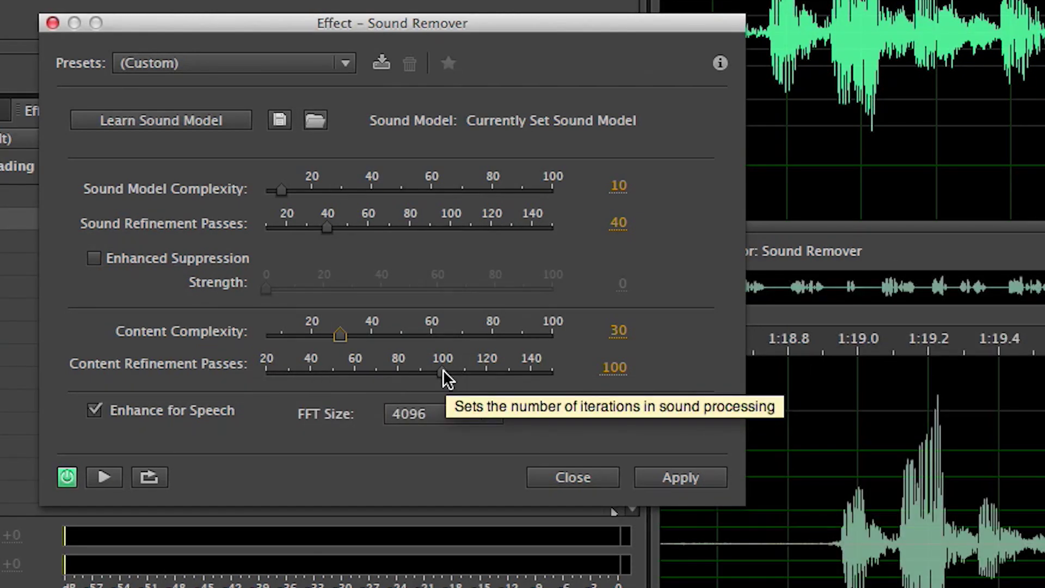
{"action": "left_click", "coordinate": [803, 342]}
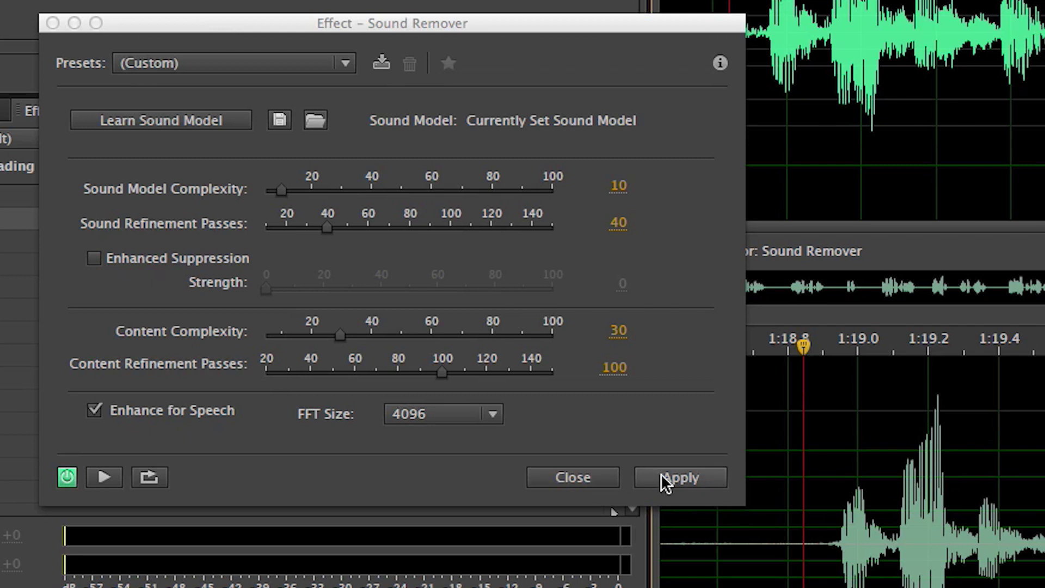
{"action": "left_click", "coordinate": [682, 477]}
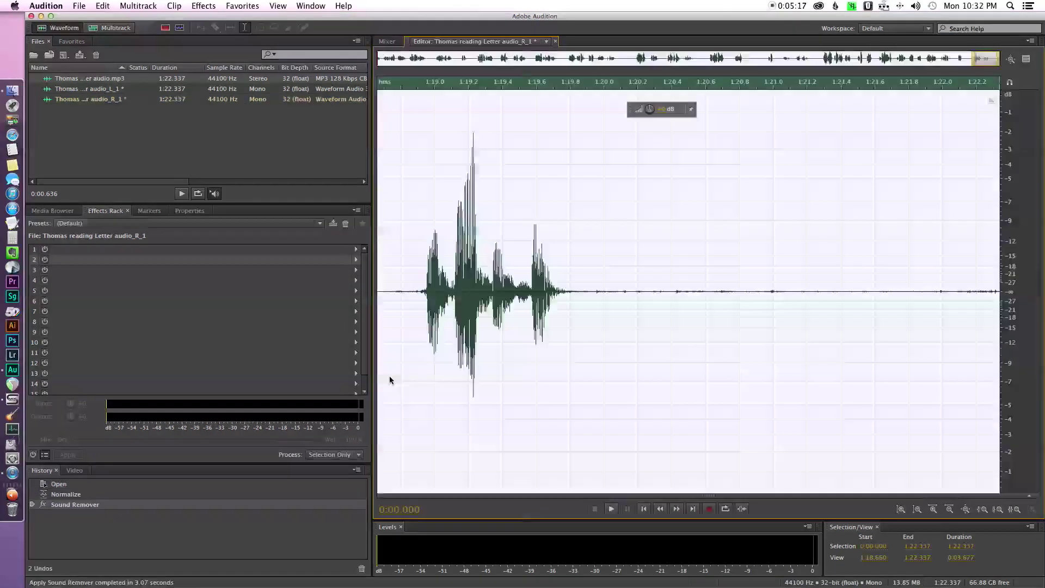
Step: Zoom out to the whole file and bring up the effect list for rack slot 1
{"action": "key", "text": "backslash"}
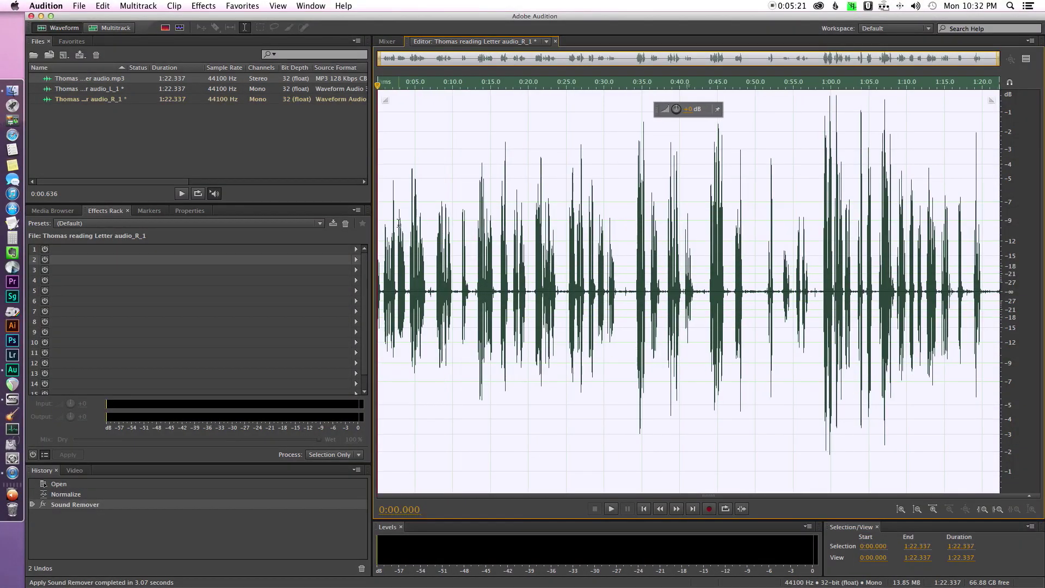
{"action": "left_click", "coordinate": [384, 203]}
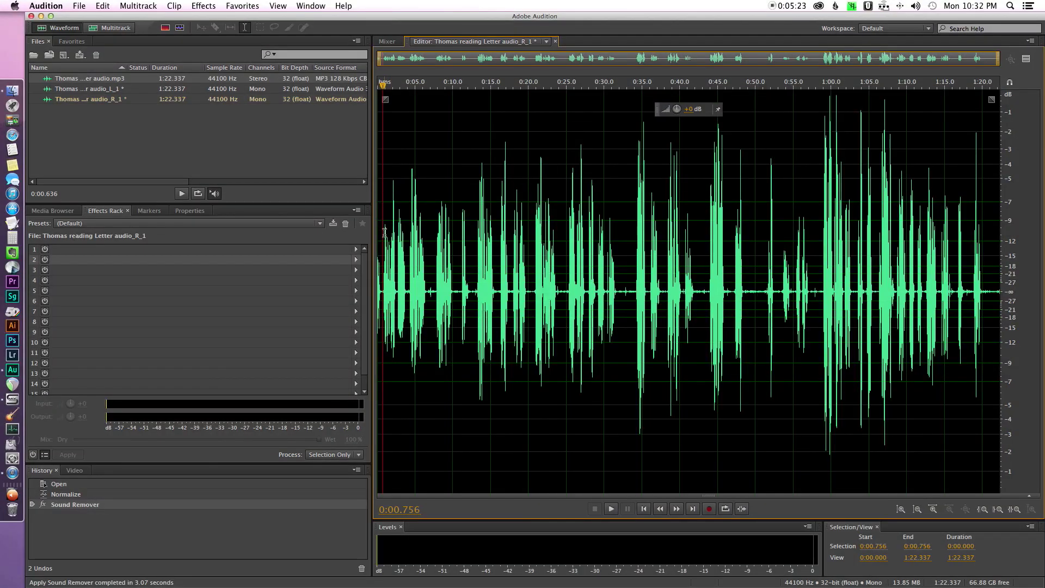
{"action": "left_click", "coordinate": [232, 249]}
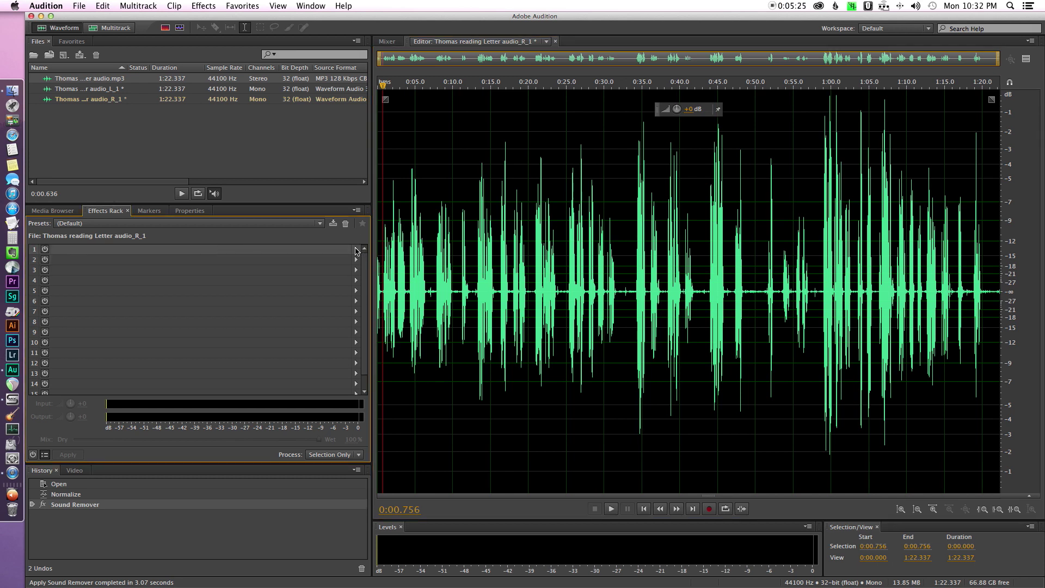
{"action": "left_click", "coordinate": [356, 249]}
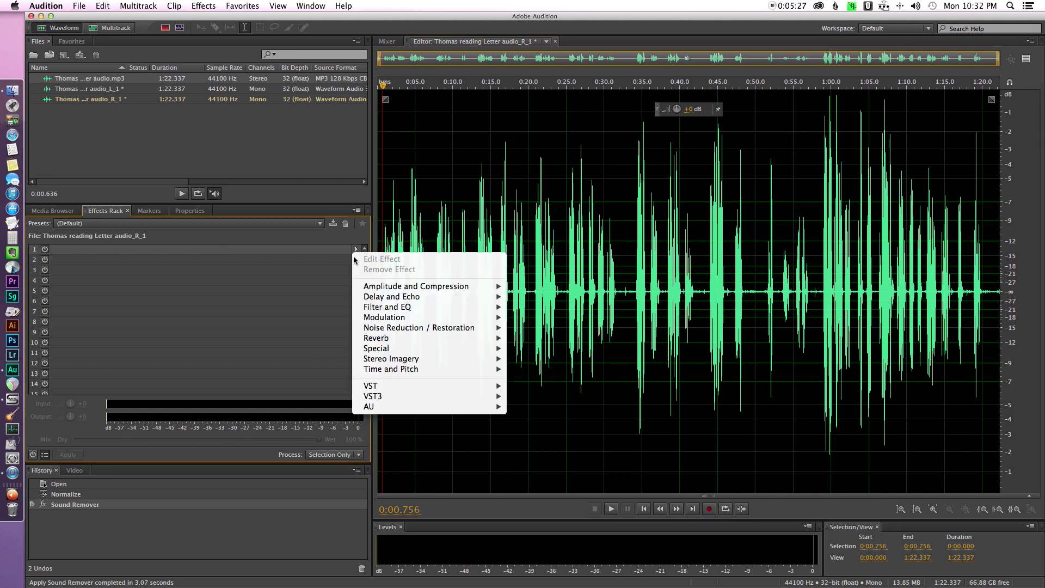
Step: Add a Parametric Equalizer to the rack using the (Default) preset
{"action": "mouse_move", "coordinate": [390, 308]}
{"action": "left_click", "coordinate": [559, 358]}
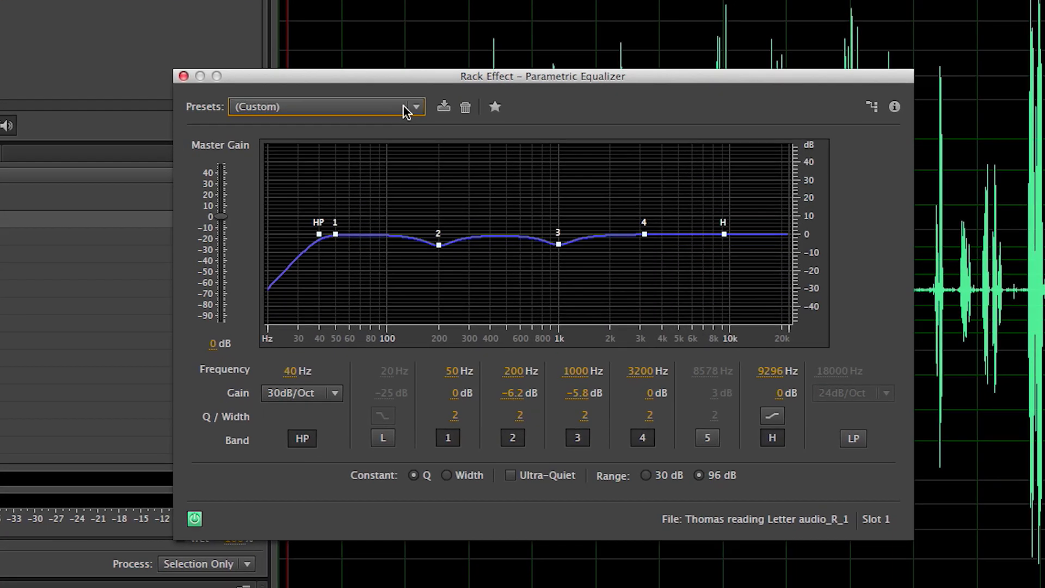
{"action": "left_click", "coordinate": [405, 109]}
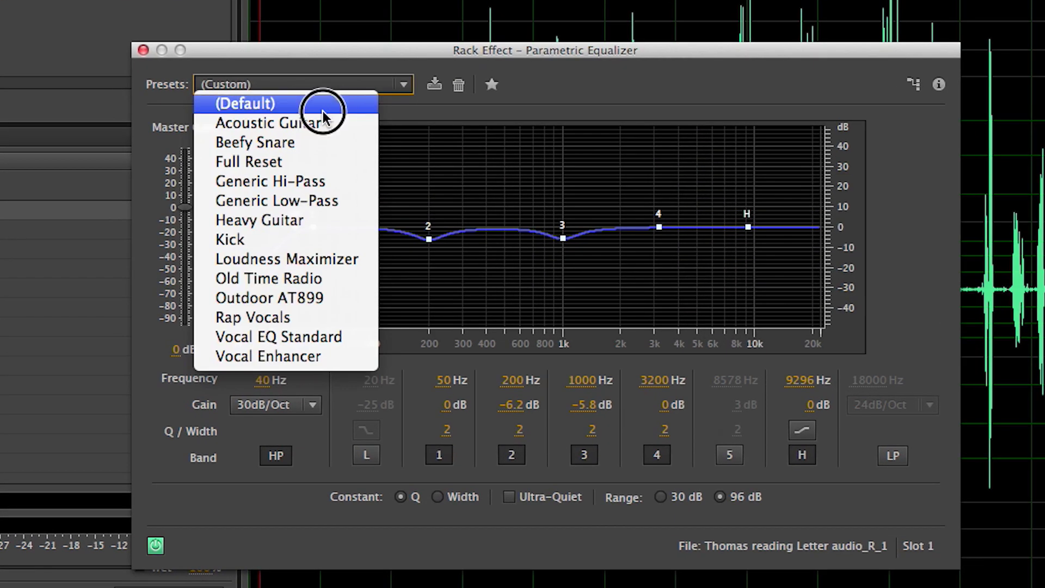
{"action": "left_click", "coordinate": [323, 109]}
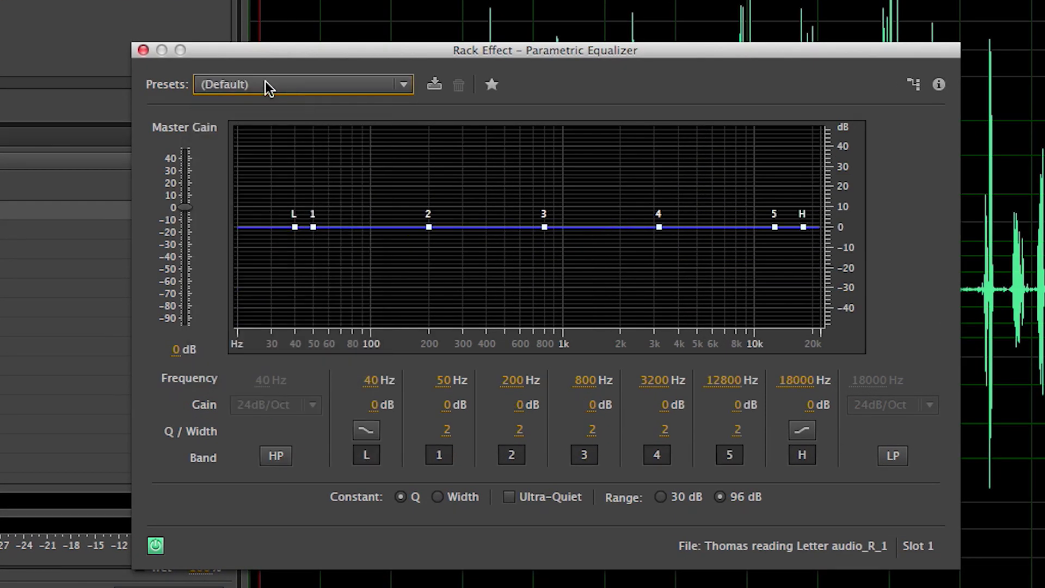
Step: Enable a 36dB/Oct high-pass at 82 Hz and set band 3 to 1000 Hz
{"action": "left_click", "coordinate": [278, 456]}
{"action": "left_click", "coordinate": [313, 405]}
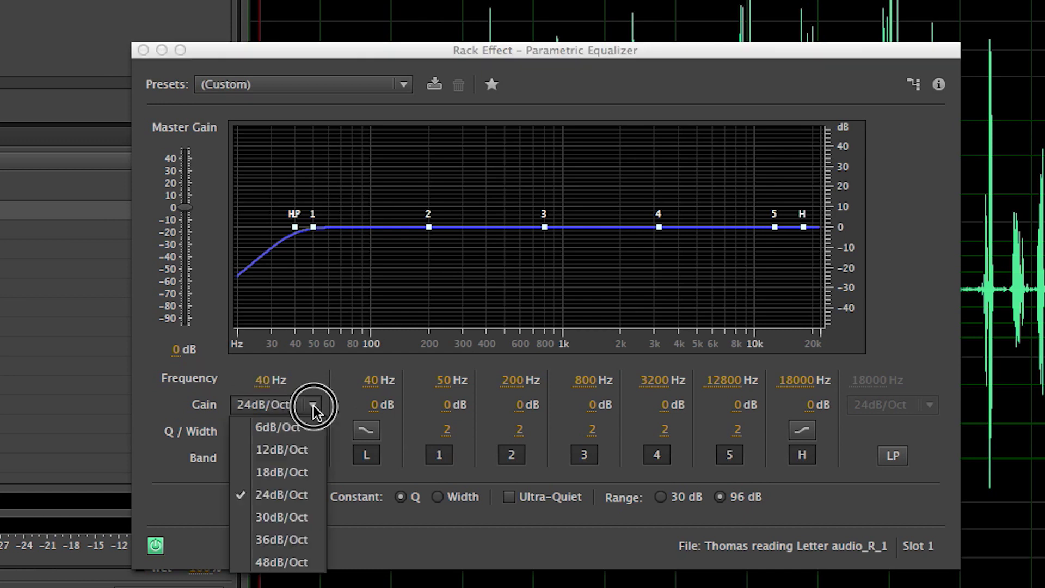
{"action": "left_click", "coordinate": [290, 541]}
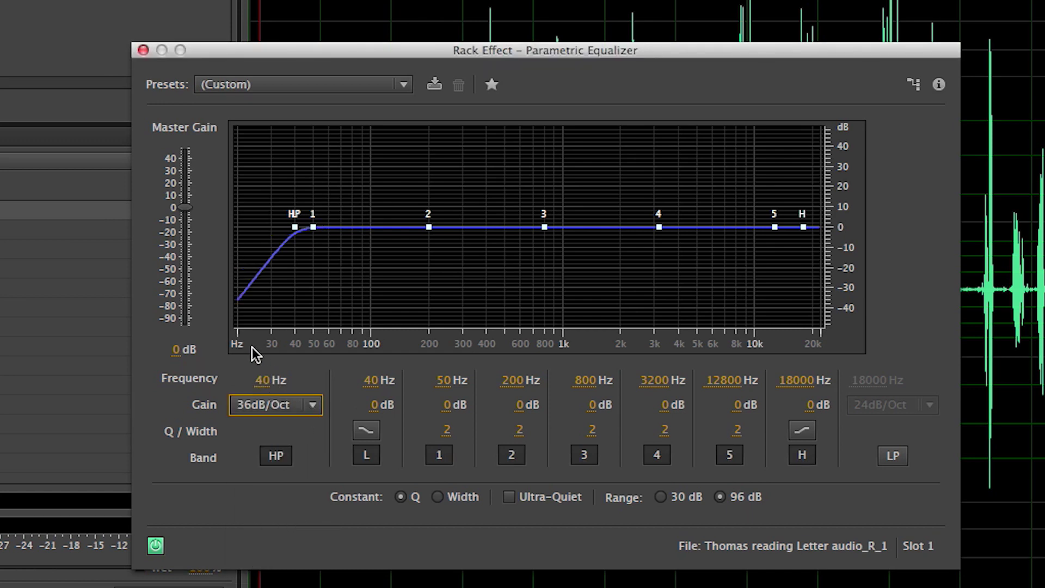
{"action": "left_click_drag", "start_coordinate": [265, 380], "coordinate": [302, 384]}
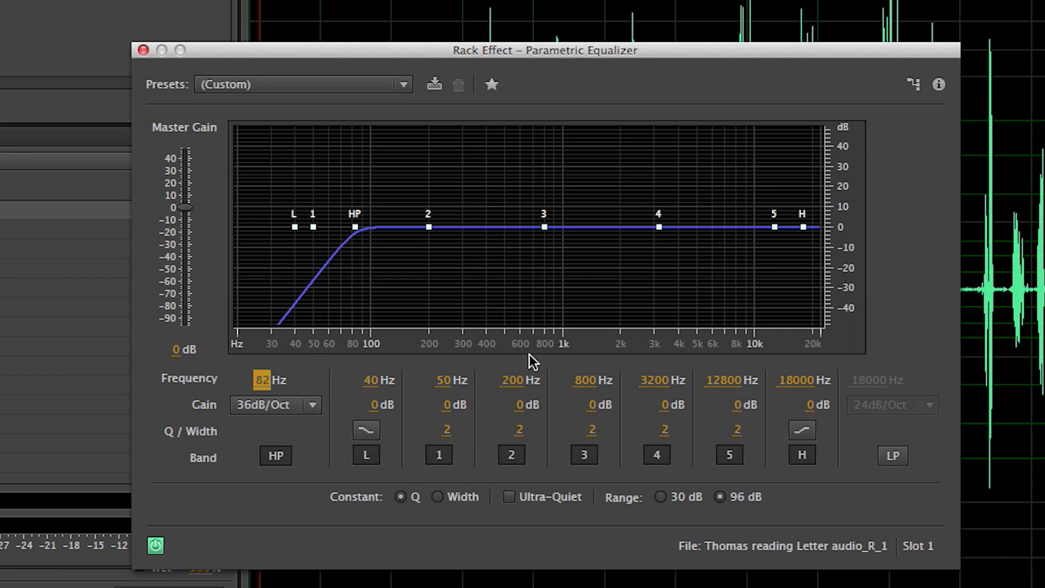
{"action": "left_click", "coordinate": [588, 380]}
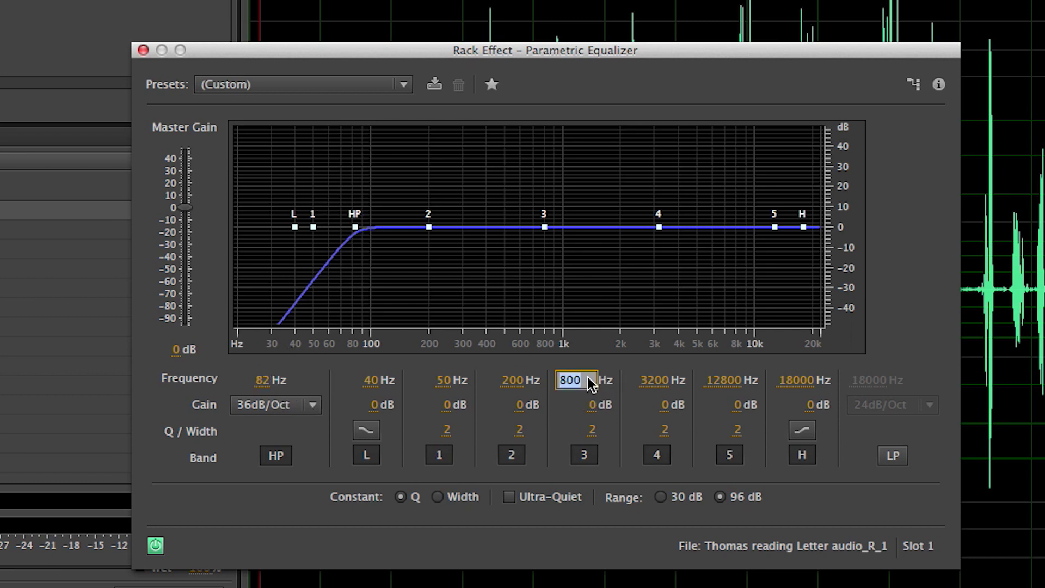
{"action": "type", "text": "1000"}
{"action": "key", "text": "Return"}
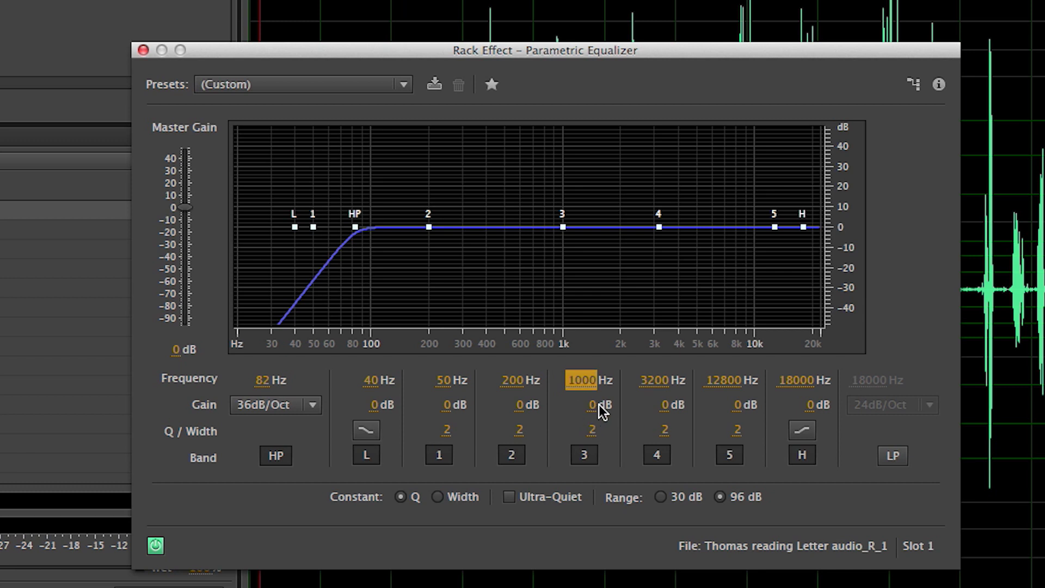
Step: Set band 3 (1000 Hz) gain to -7 dB and band 2 (200 Hz) gain to -3.1 dB
{"action": "left_click_drag", "start_coordinate": [598, 404], "coordinate": [489, 398]}
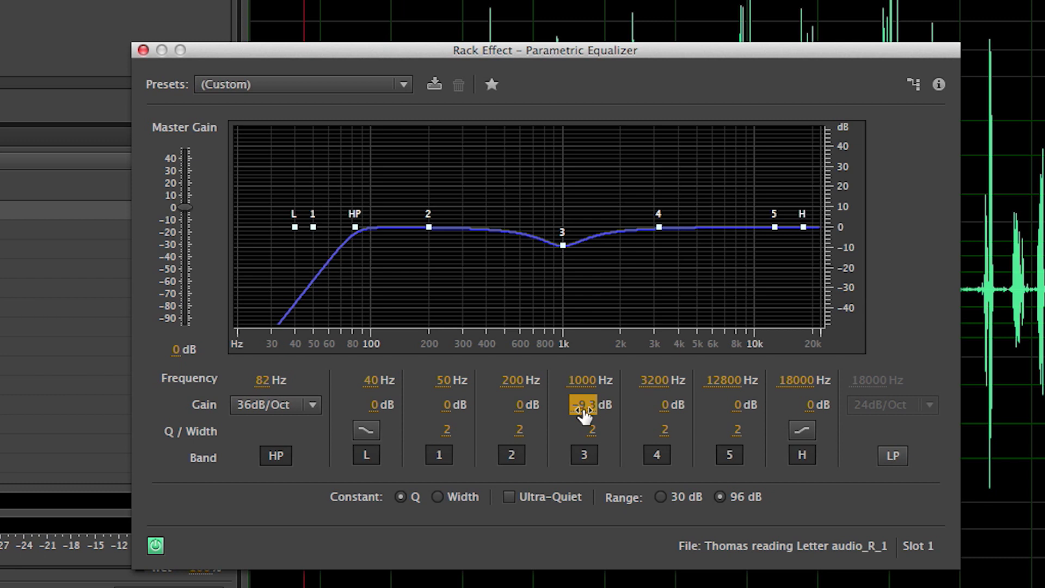
{"action": "left_click_drag", "start_coordinate": [586, 412], "coordinate": [609, 405]}
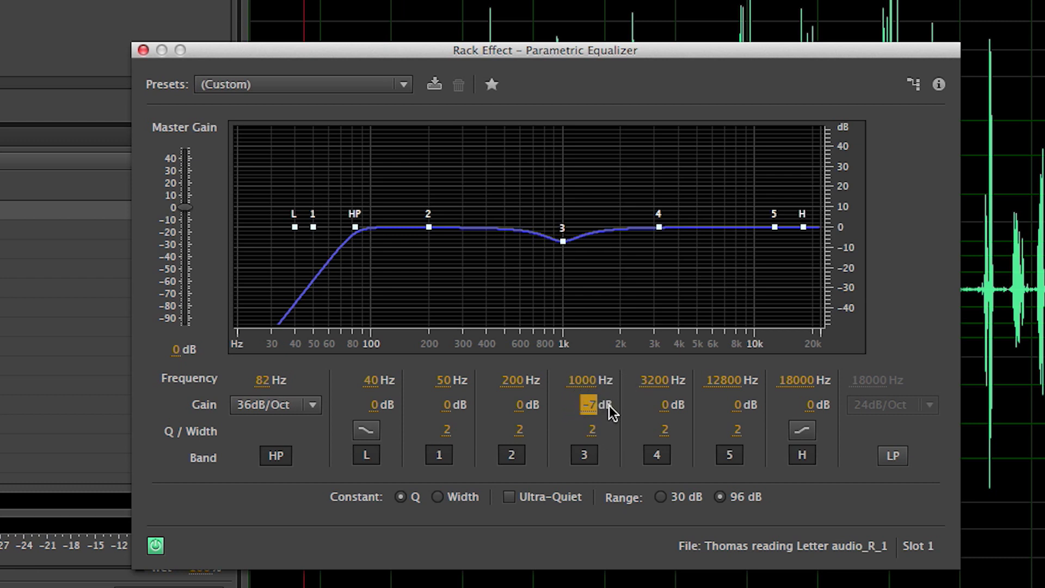
{"action": "left_click", "coordinate": [512, 382]}
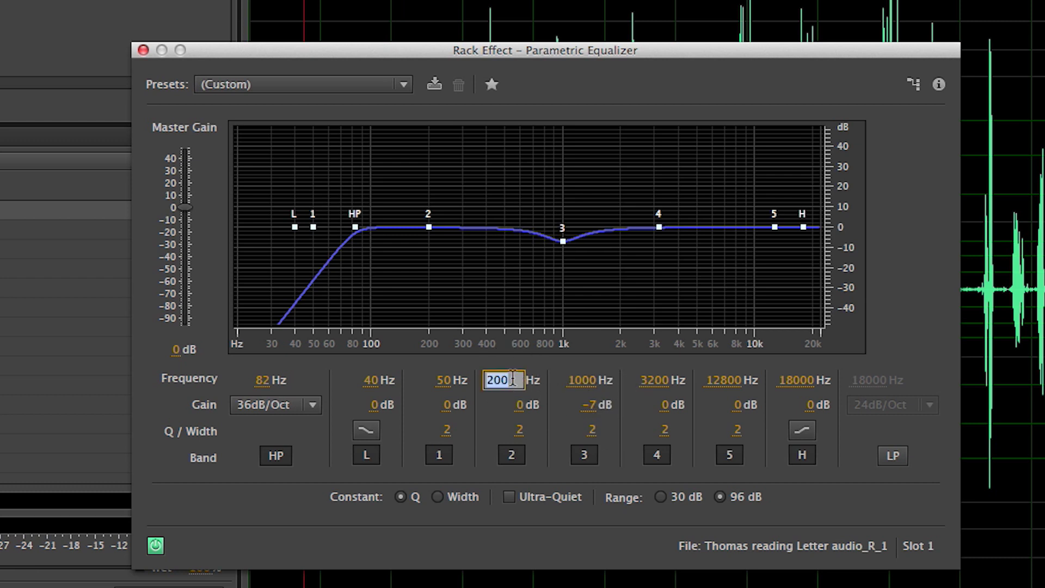
{"action": "left_click", "coordinate": [518, 406]}
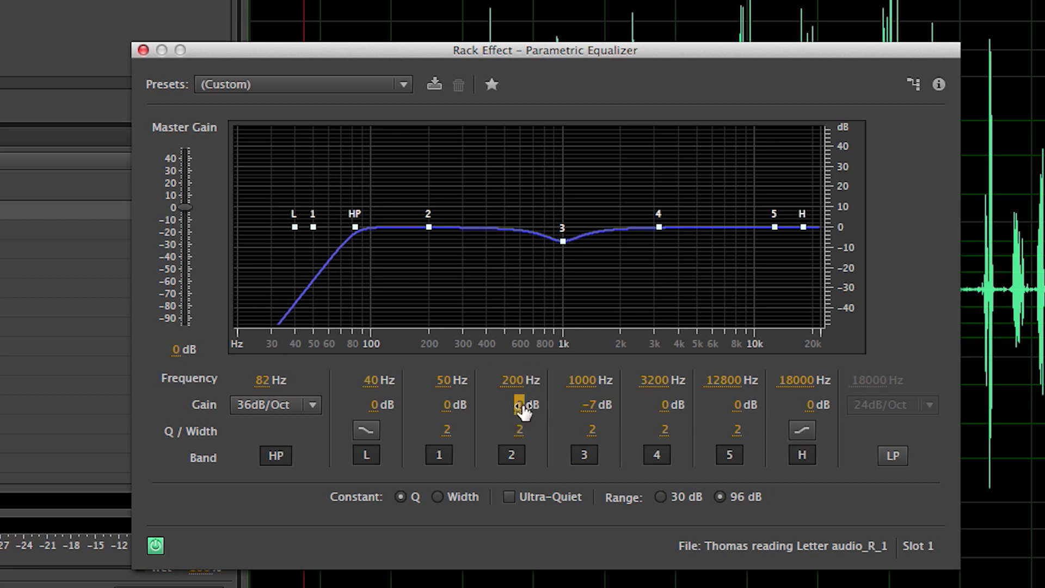
{"action": "left_click_drag", "start_coordinate": [522, 412], "coordinate": [479, 404]}
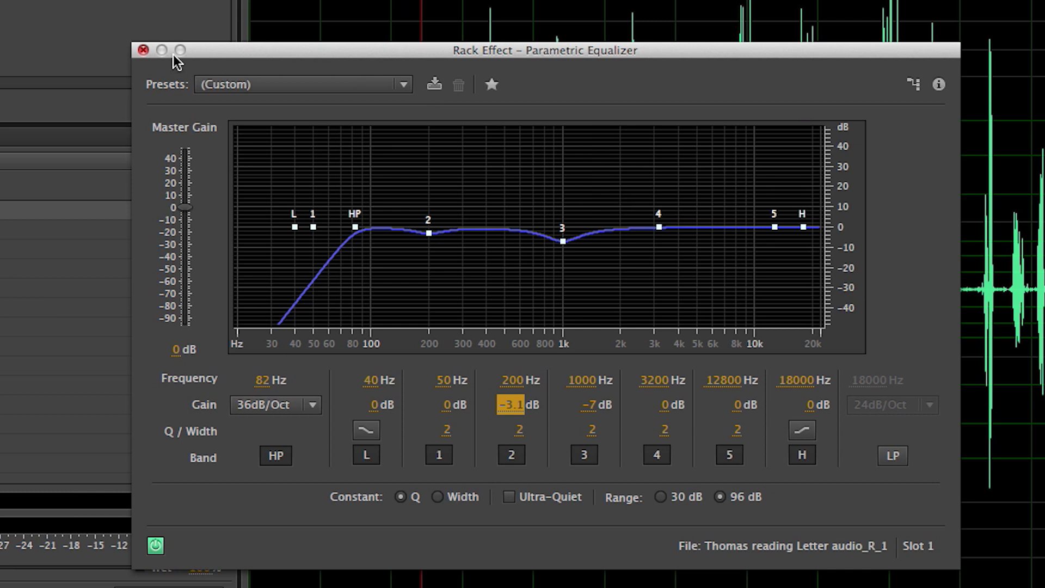
Step: Add Mastering to rack slot 2 with the Tube exciter amount at 20%
{"action": "left_click", "coordinate": [143, 50]}
{"action": "left_click", "coordinate": [209, 229]}
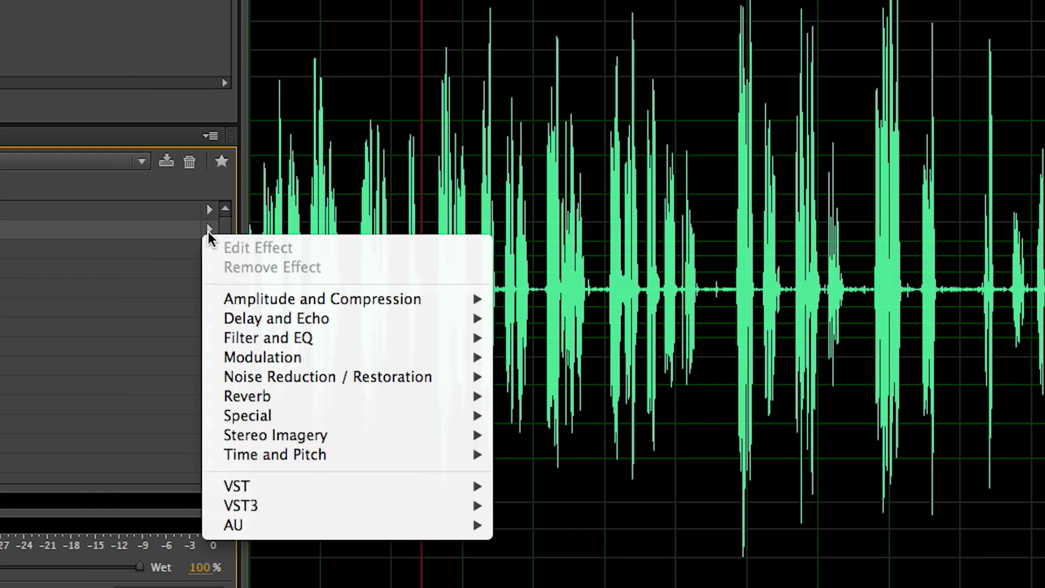
{"action": "mouse_move", "coordinate": [295, 415]}
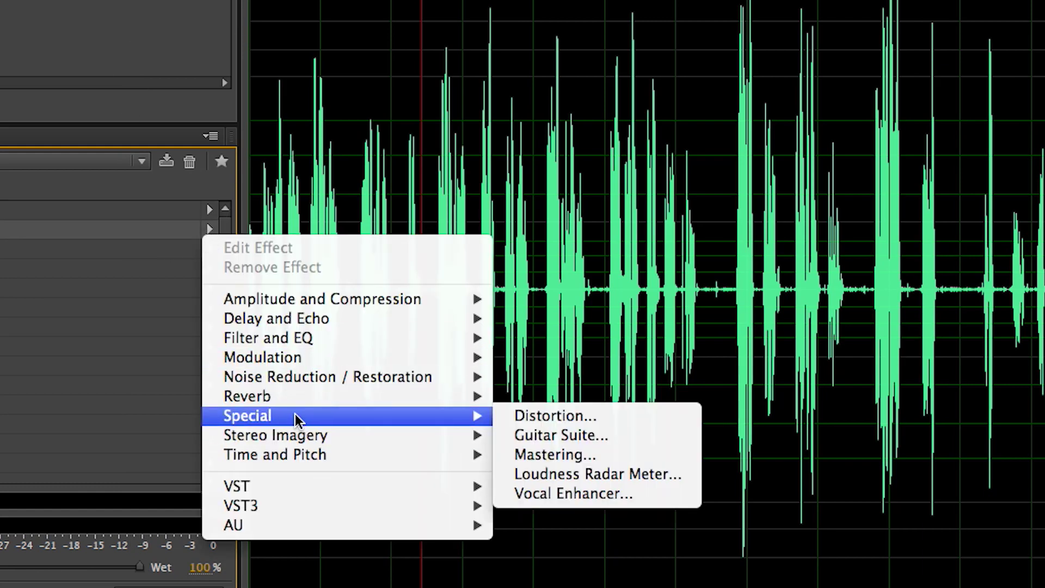
{"action": "left_click", "coordinate": [549, 455]}
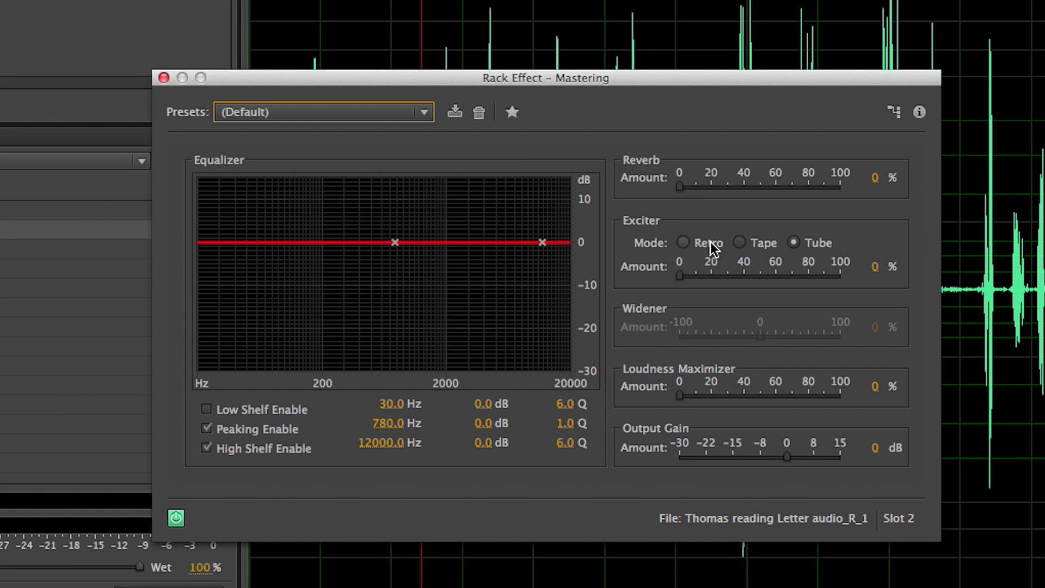
{"action": "left_click_drag", "start_coordinate": [683, 276], "coordinate": [716, 280]}
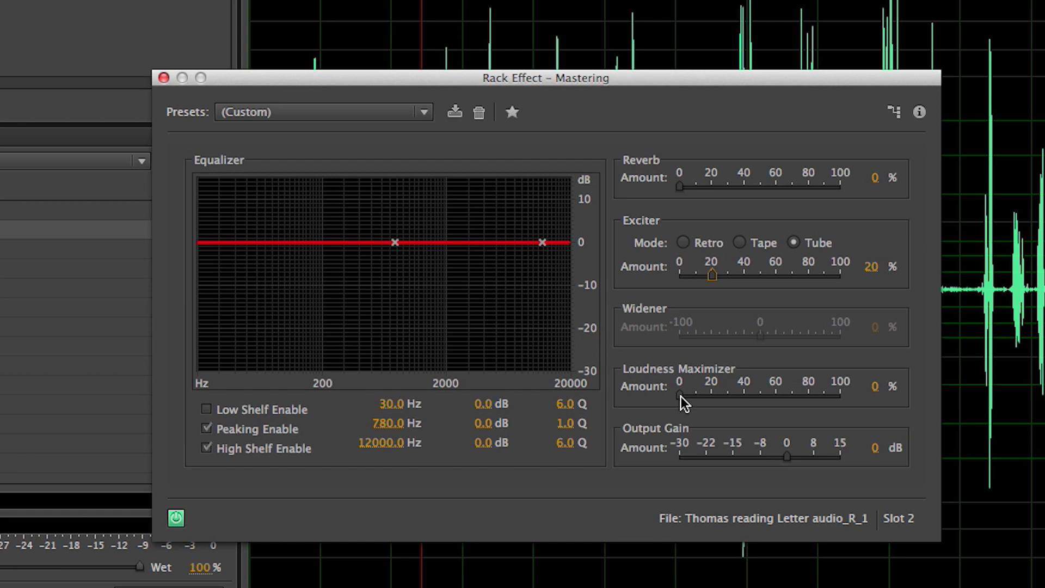
Step: Raise the Loudness Maximizer to 35% while previewing the effected audio
{"action": "left_click_drag", "start_coordinate": [681, 397], "coordinate": [726, 400]}
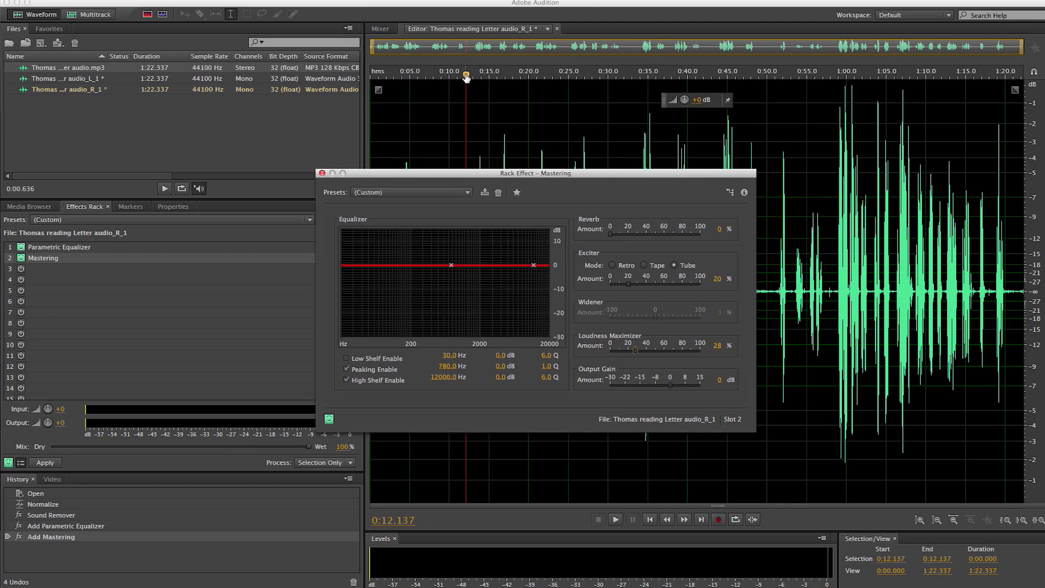
{"action": "left_click", "coordinate": [466, 77]}
{"action": "key", "text": "space"}
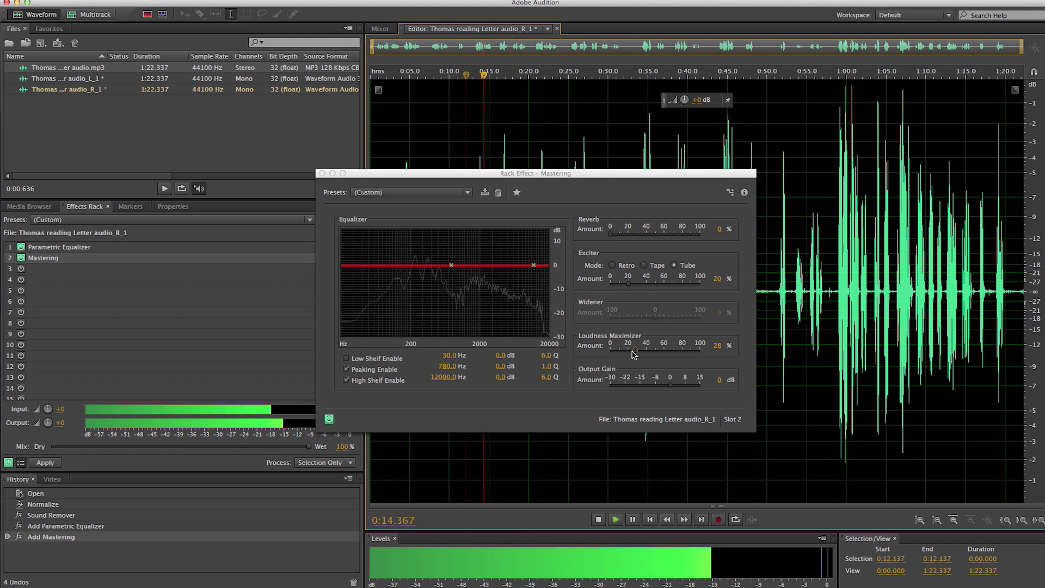
{"action": "left_click_drag", "start_coordinate": [636, 351], "coordinate": [643, 355]}
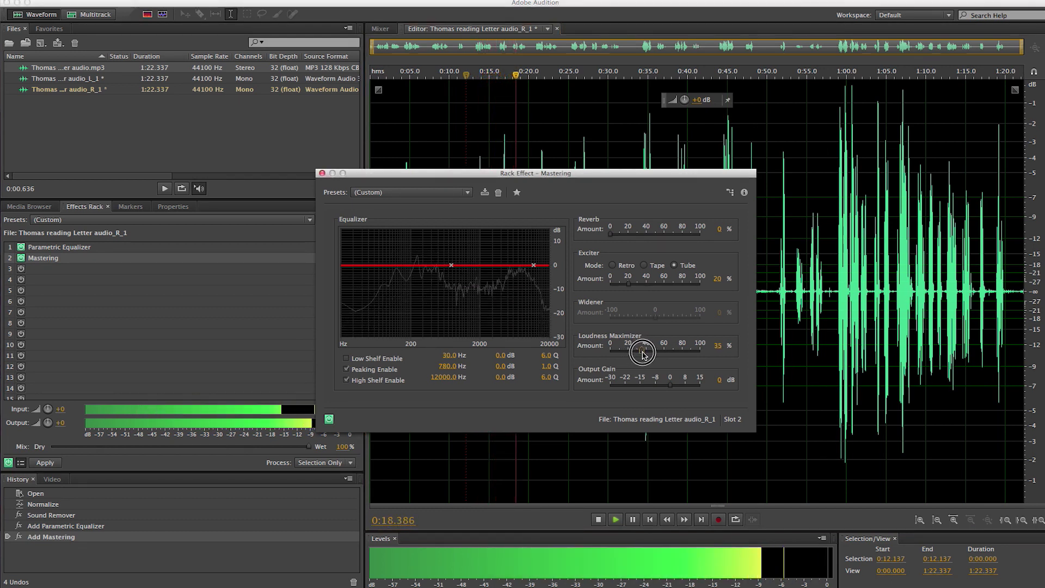
{"action": "key", "text": "space"}
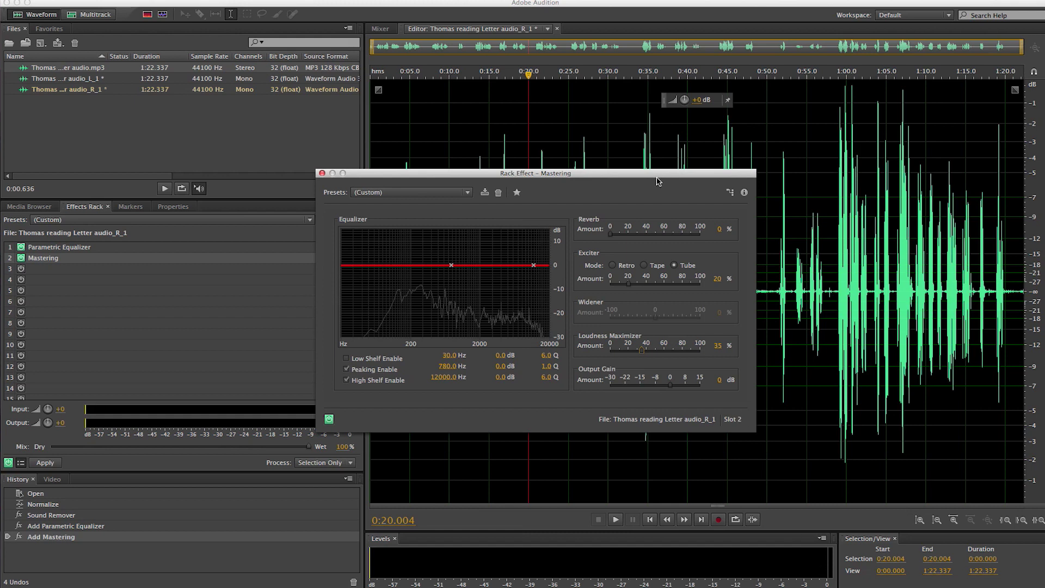
{"action": "left_click_drag", "start_coordinate": [650, 178], "coordinate": [596, 184]}
Step: Close the Mastering settings and bake the EQ and Mastering rack into the right-channel dialogue file
{"action": "left_click", "coordinate": [267, 179]}
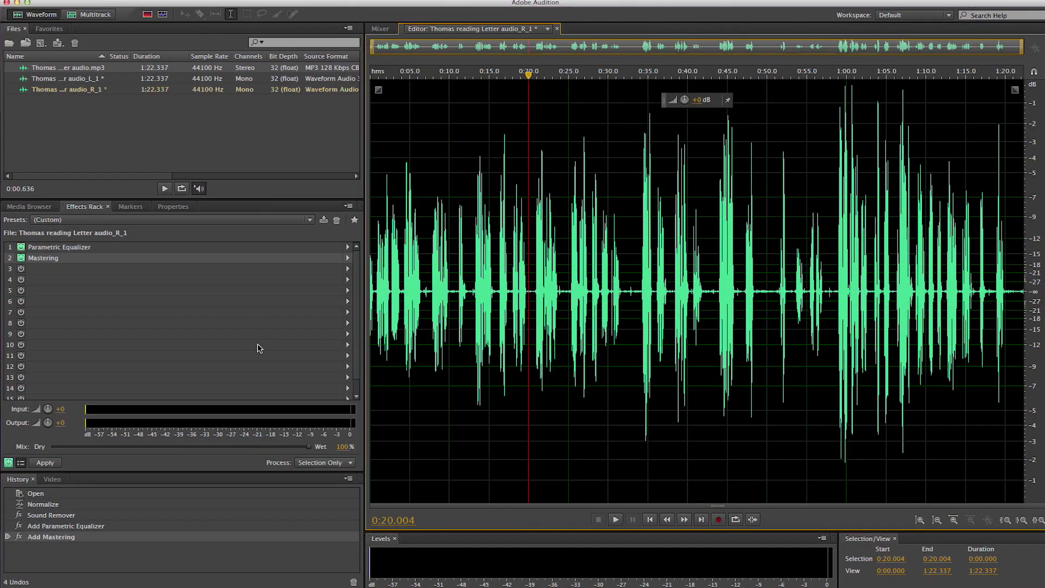
{"action": "left_click", "coordinate": [46, 462]}
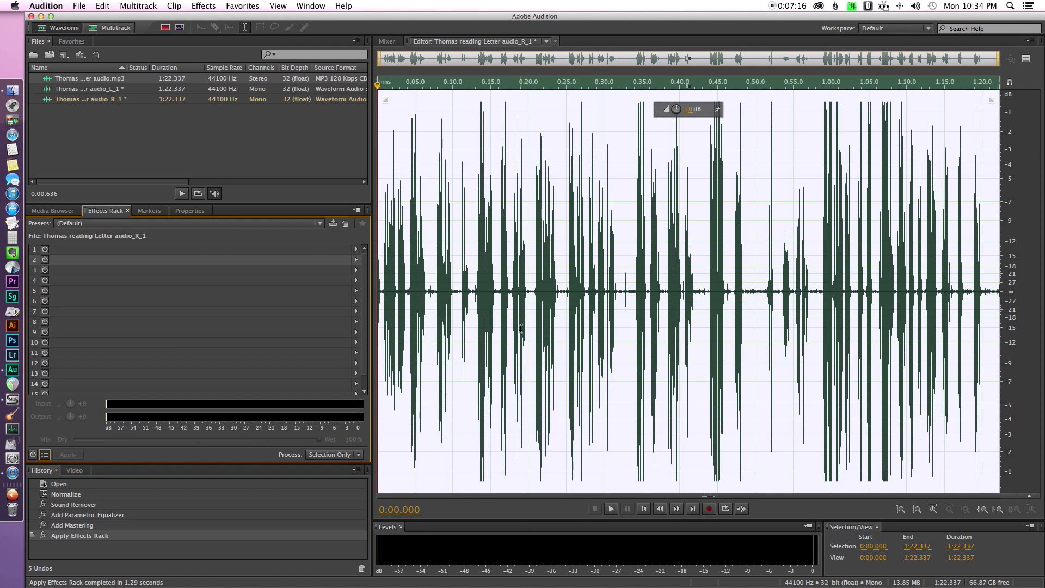
{"action": "left_click_drag", "start_coordinate": [745, 262], "coordinate": [767, 260]}
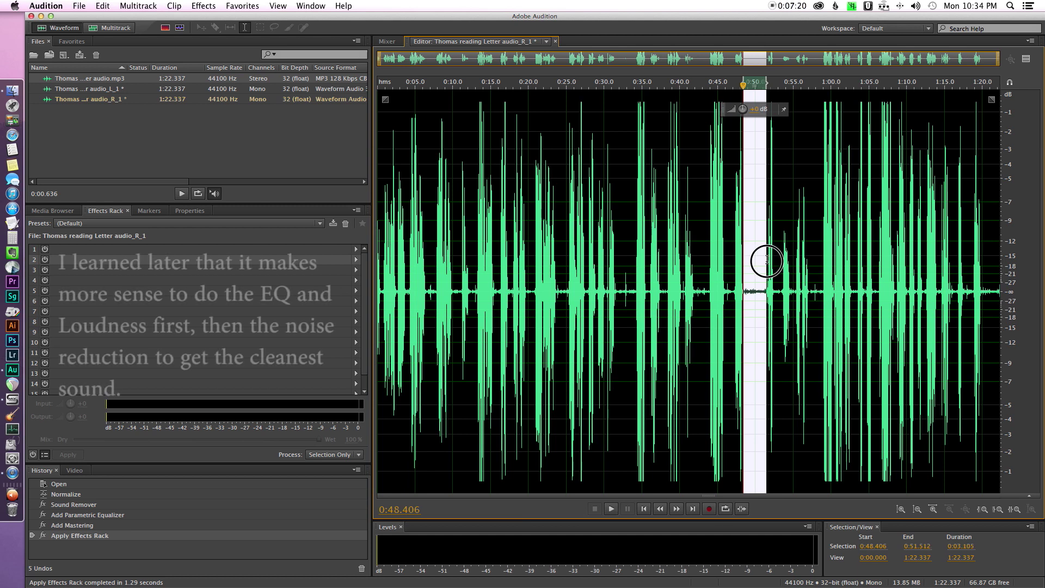
{"action": "left_click", "coordinate": [754, 293]}
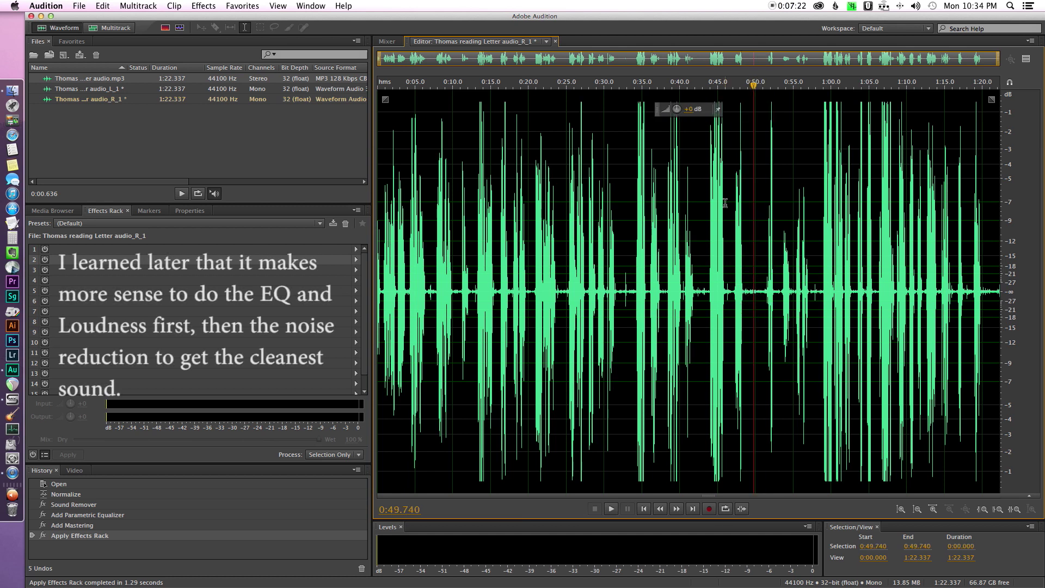